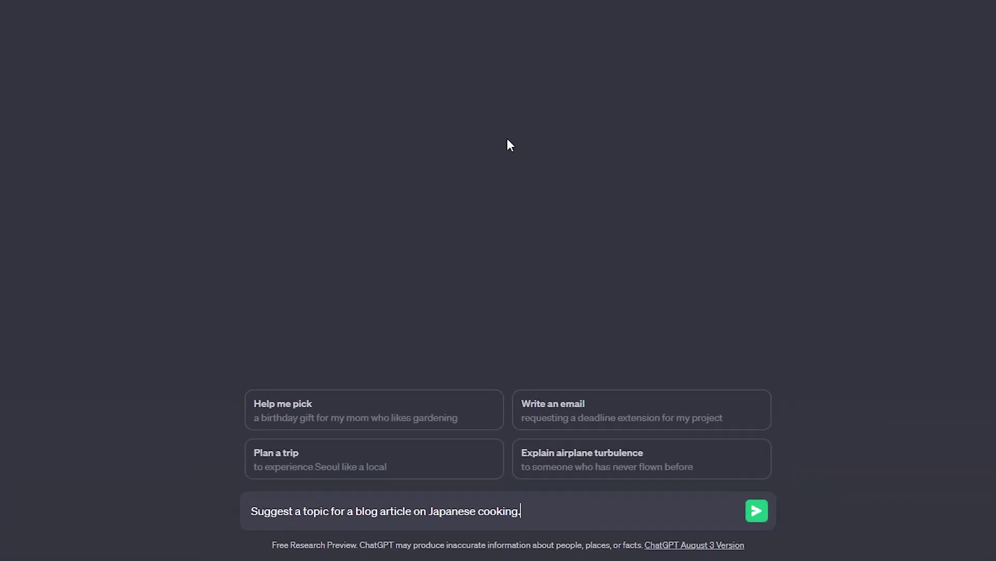
Ask ChatGPT for a Japanese cooking blog topic, then for an outline of the sushi article.
key("Return")
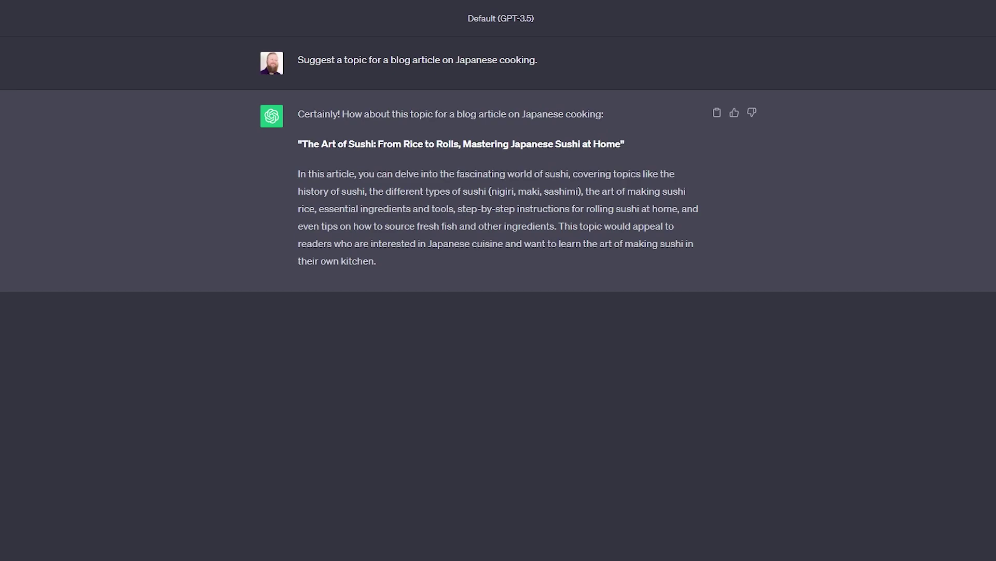
key("Return")
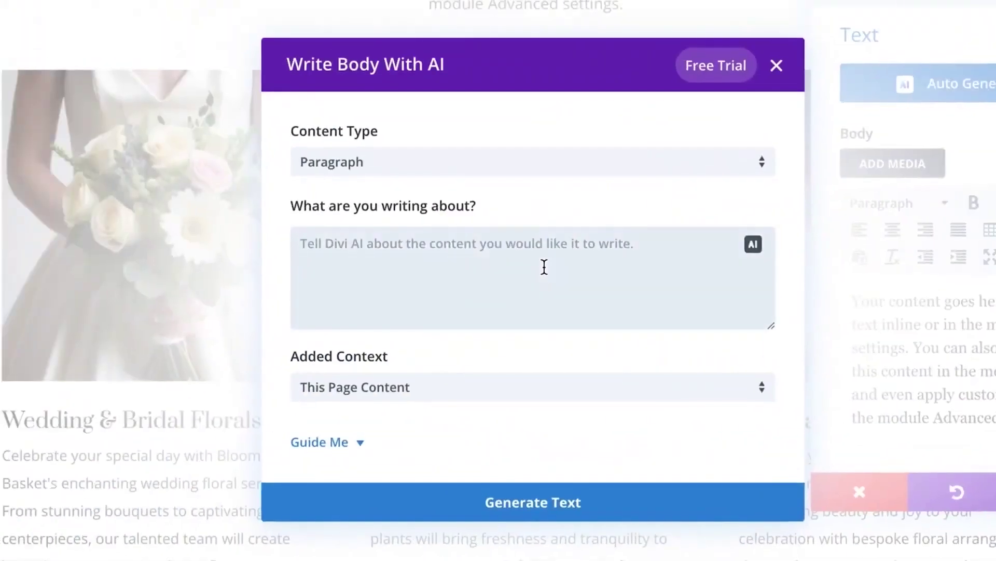
Generate AI body text about the floral services, refined for 'San Francisco floral services' and shortened.
left_click(543, 267)
type("Describe our range of floral services")
left_click(504, 494)
left_click(506, 456)
type("Target the keyword \"San Francisco floral services\"")
left_click(721, 461)
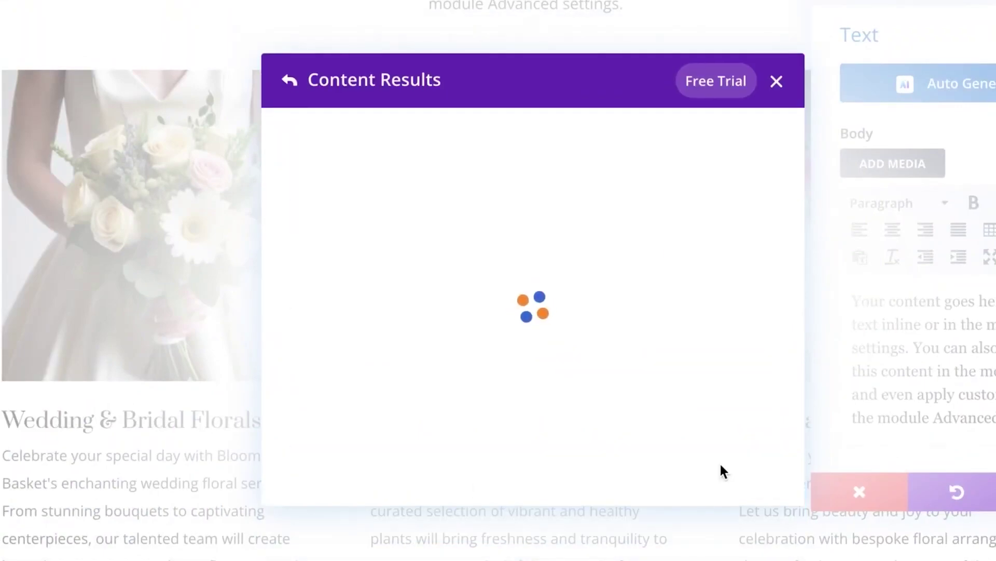
left_click(736, 374)
left_click(653, 426)
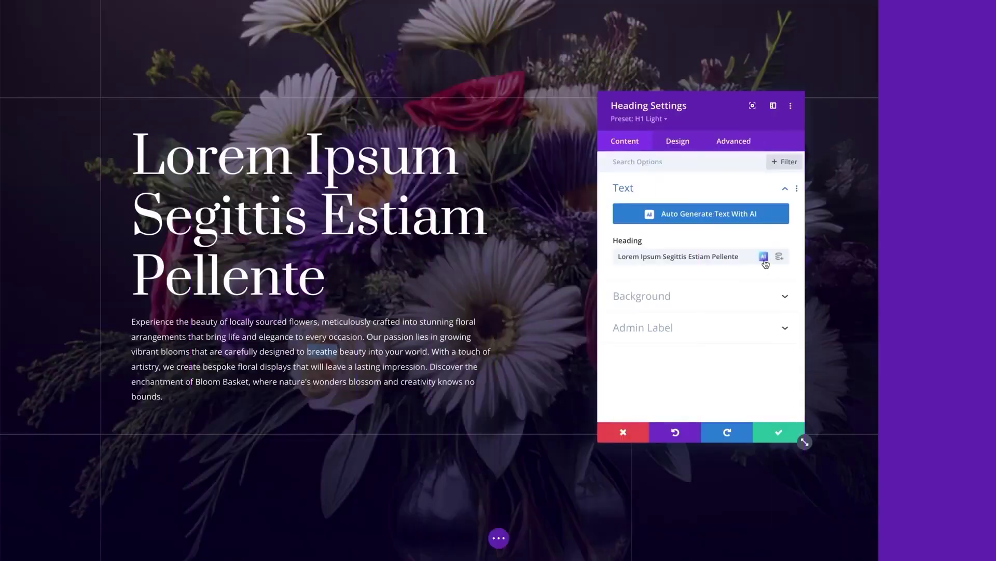
Generate an AI heading from the prompt 'A compelling title for my website's homepage'.
left_click(763, 258)
left_click(783, 187)
type("A compelling title for my website's homepage")
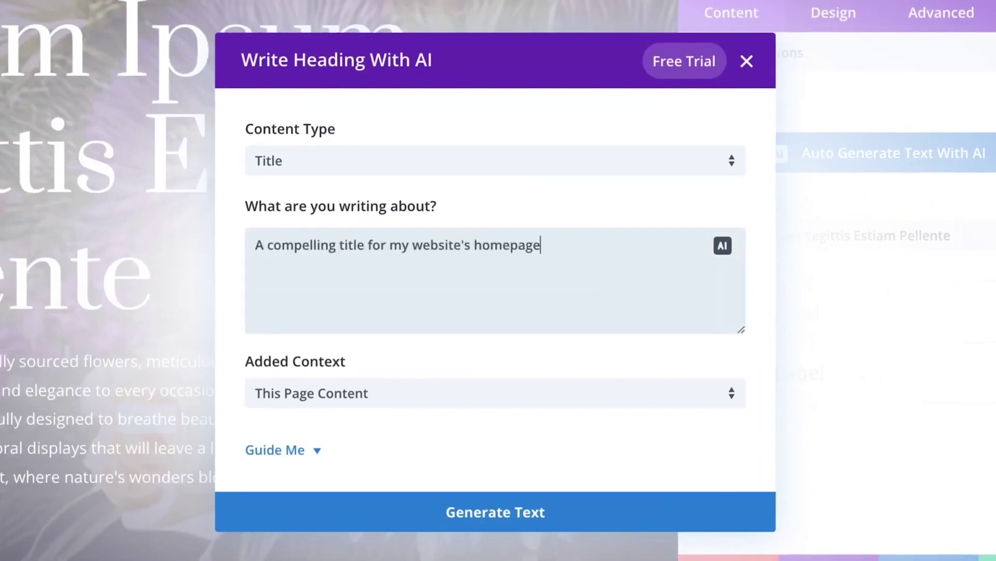
left_click(482, 508)
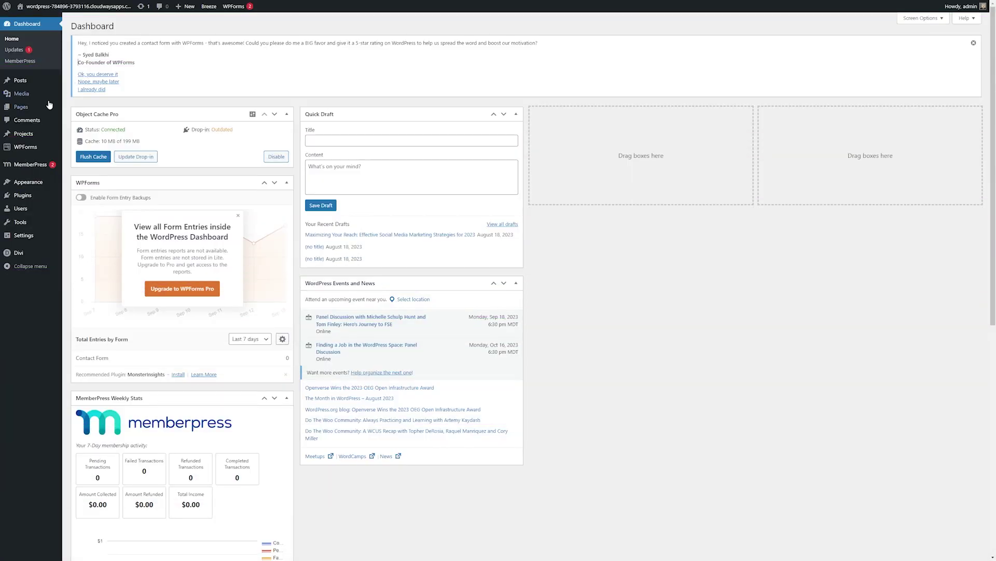
Create a new Divi page using the Ramen Shop pack's landing layout.
mouse_move(31, 109)
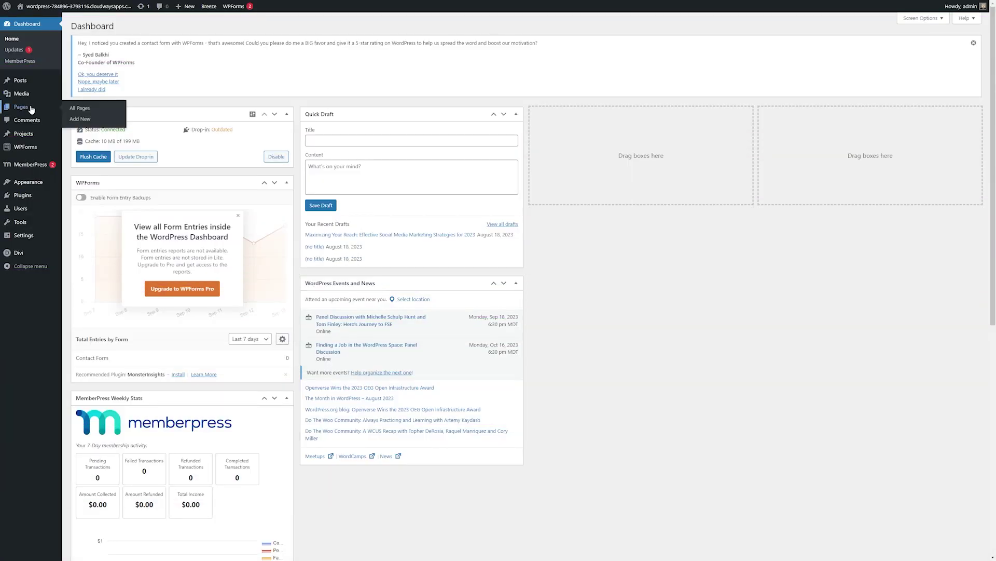
left_click(88, 119)
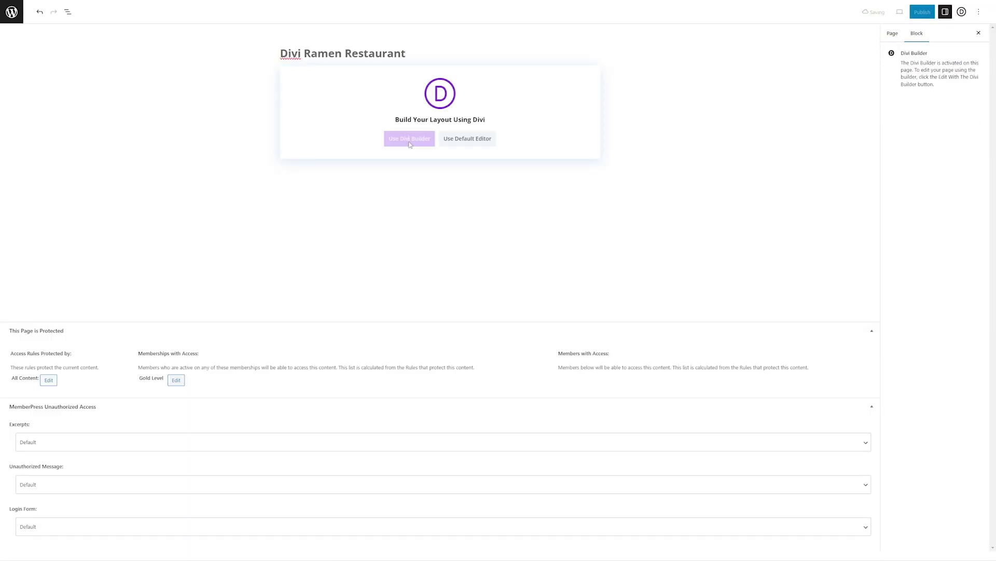
left_click(410, 138)
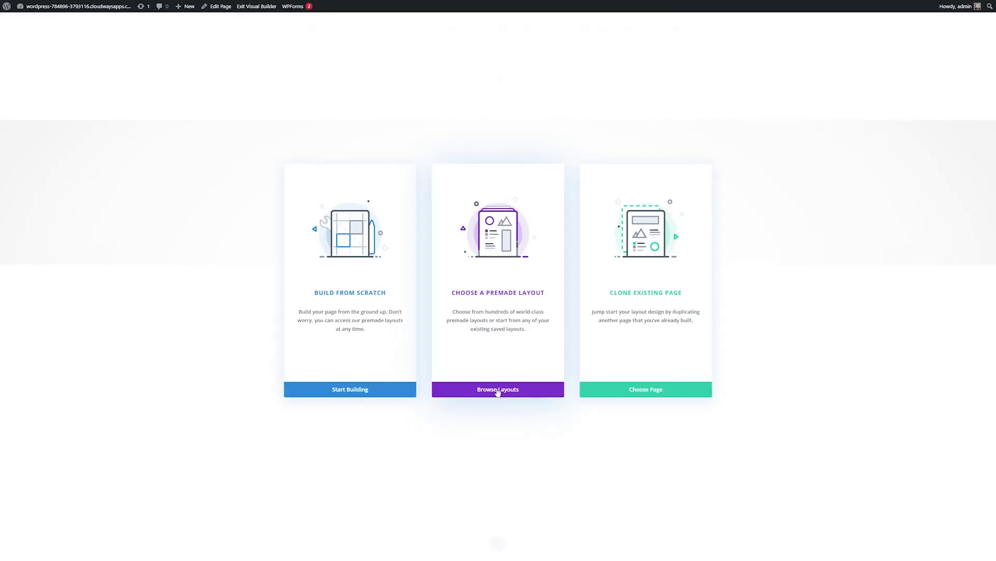
left_click(498, 390)
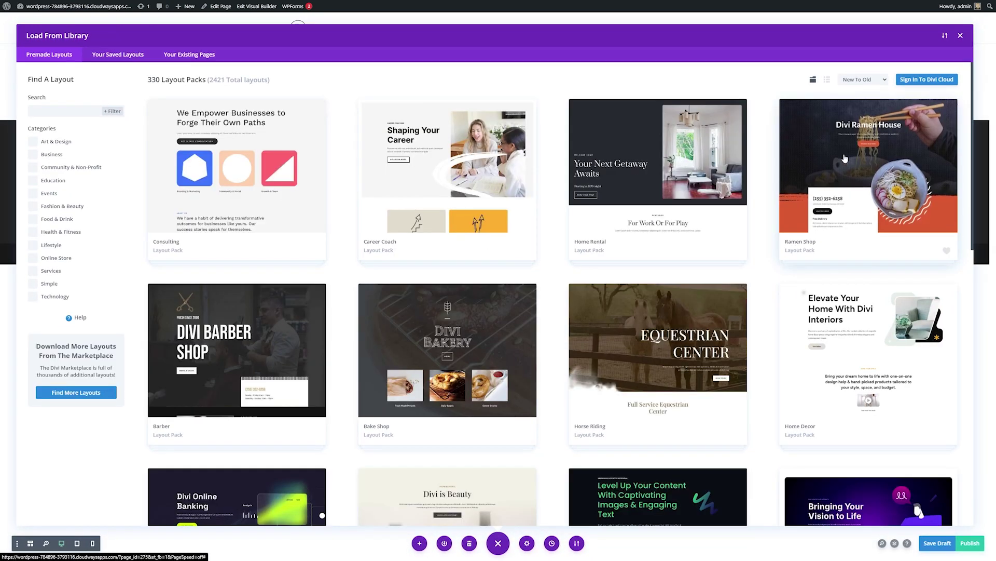
left_click(820, 150)
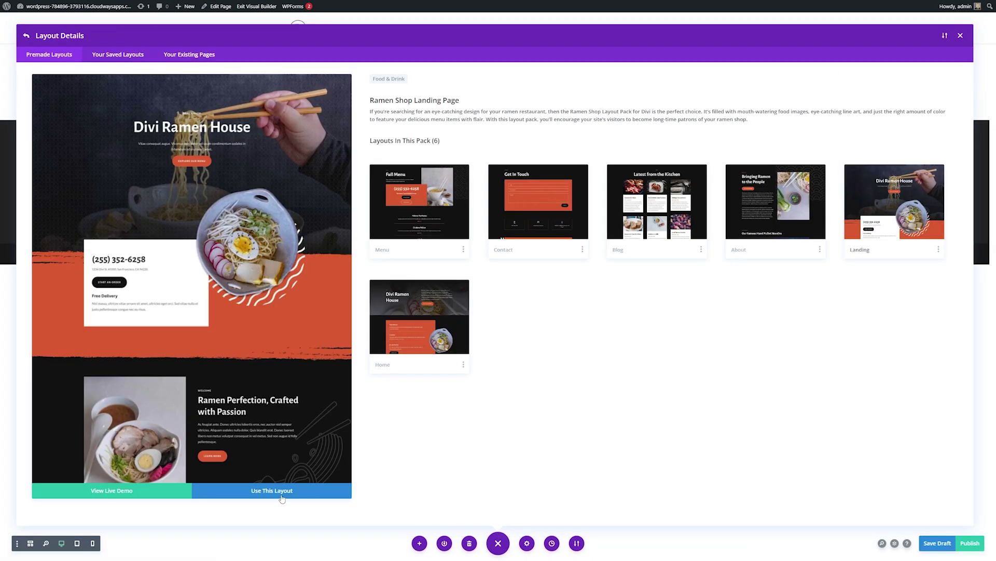
left_click(282, 491)
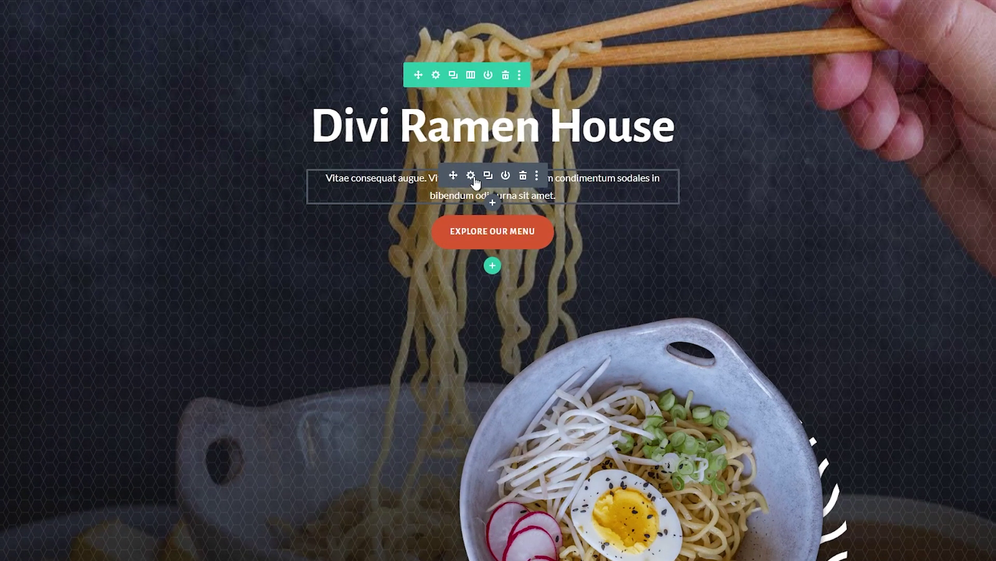
Fill the Divi Ramen House hero text with an AI-generated welcome paragraph.
left_click(471, 176)
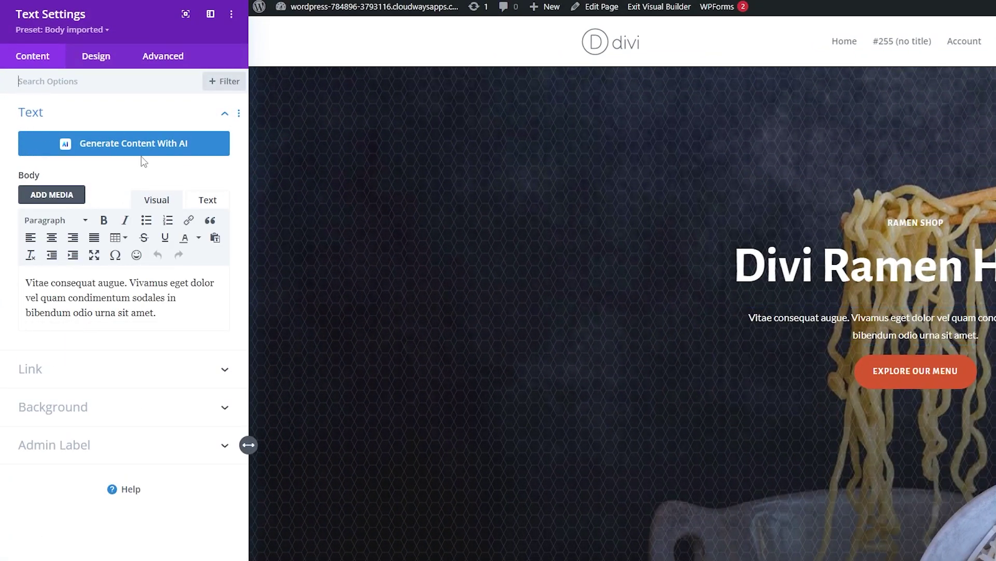
left_click(150, 154)
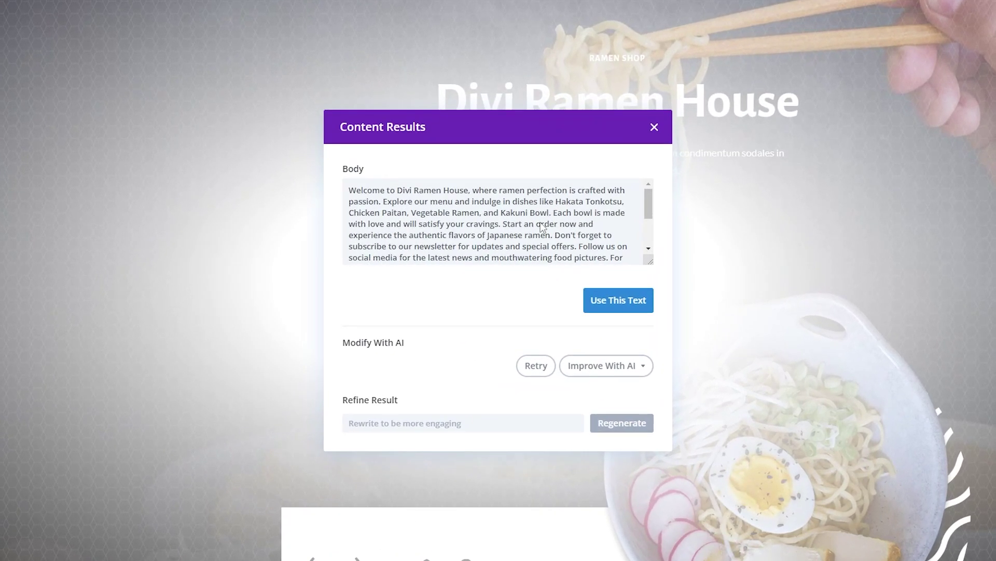
scroll(542, 226, "down", 3)
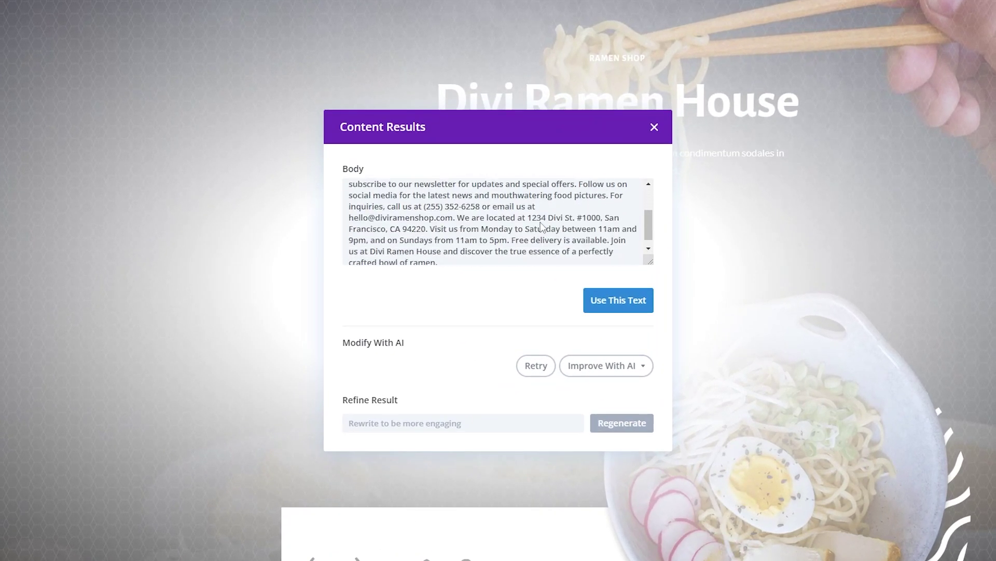
scroll(542, 227, "down", 1)
scroll(542, 227, "up", 4)
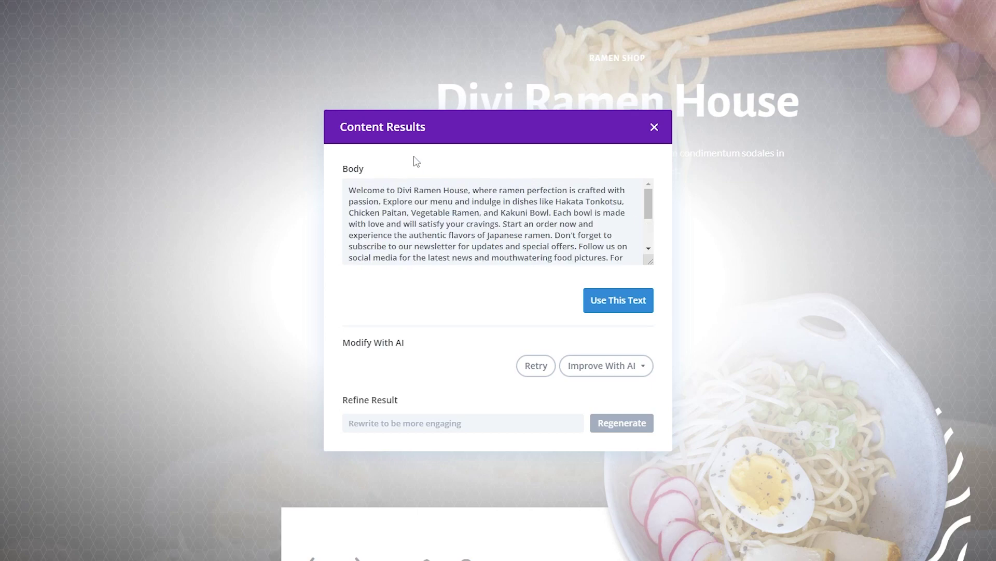
left_click(628, 308)
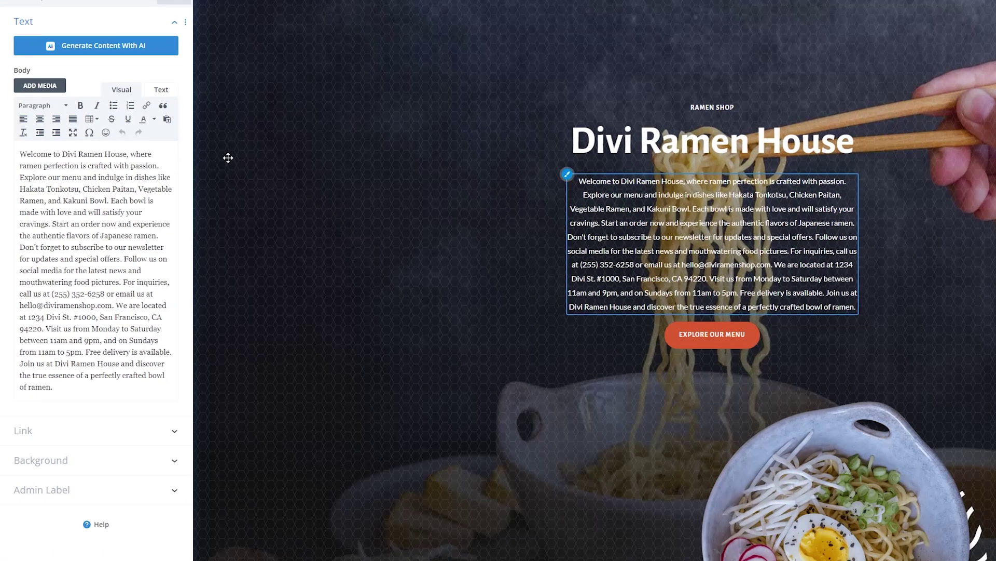
In Write With AI, keep Paragraph content type and This Page Content as added context.
mouse_move(128, 181)
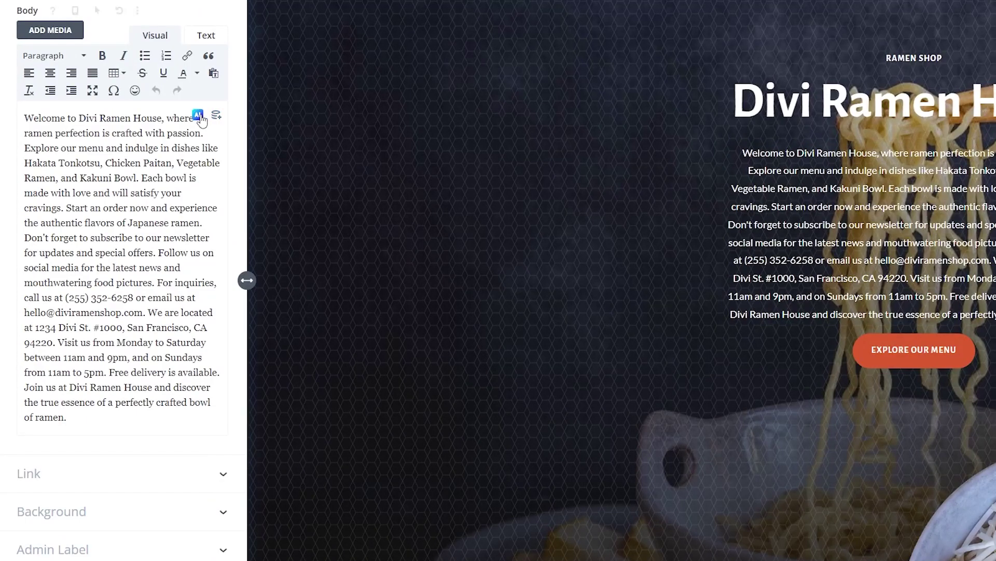
left_click(198, 116)
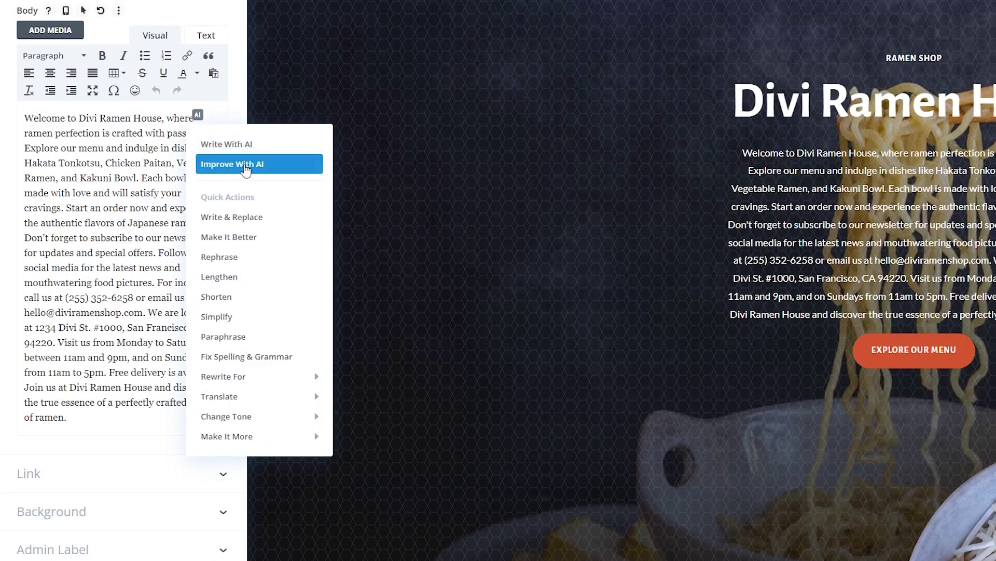
left_click(240, 165)
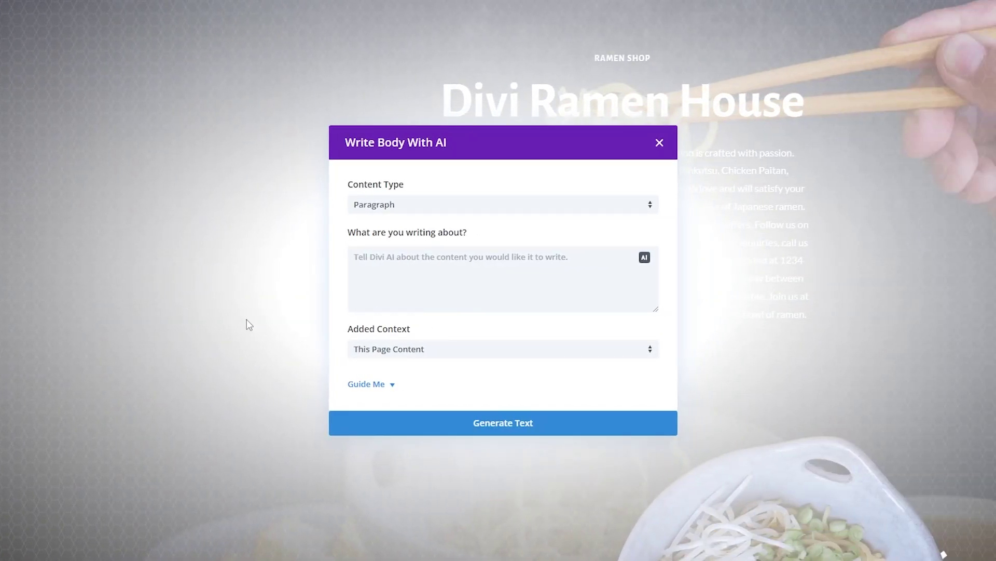
left_click(451, 206)
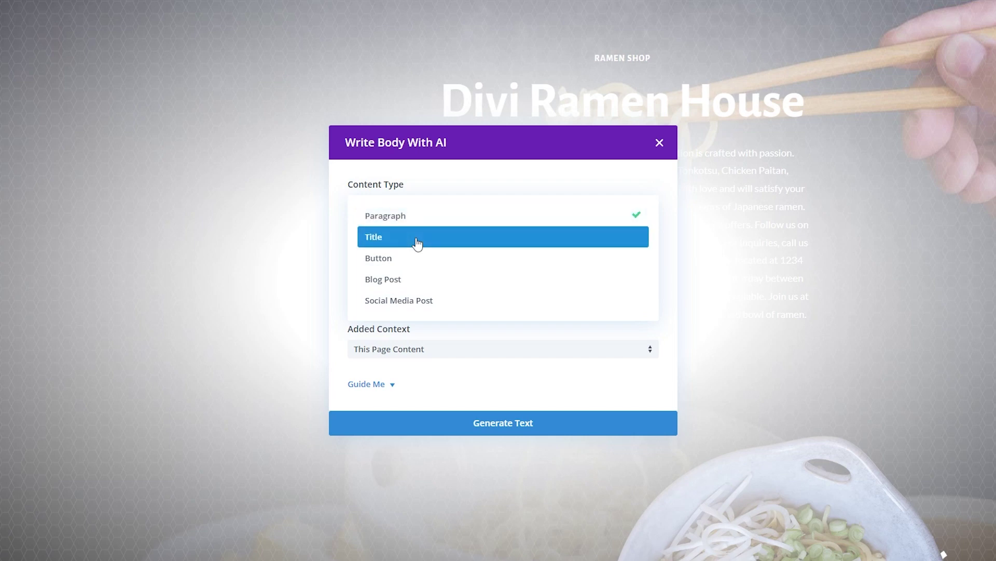
left_click(340, 283)
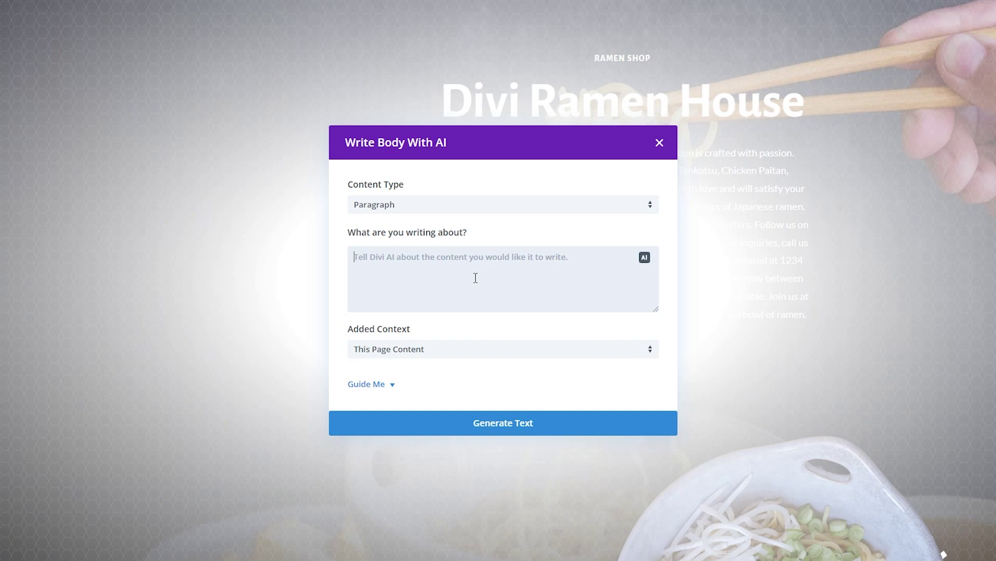
left_click(386, 348)
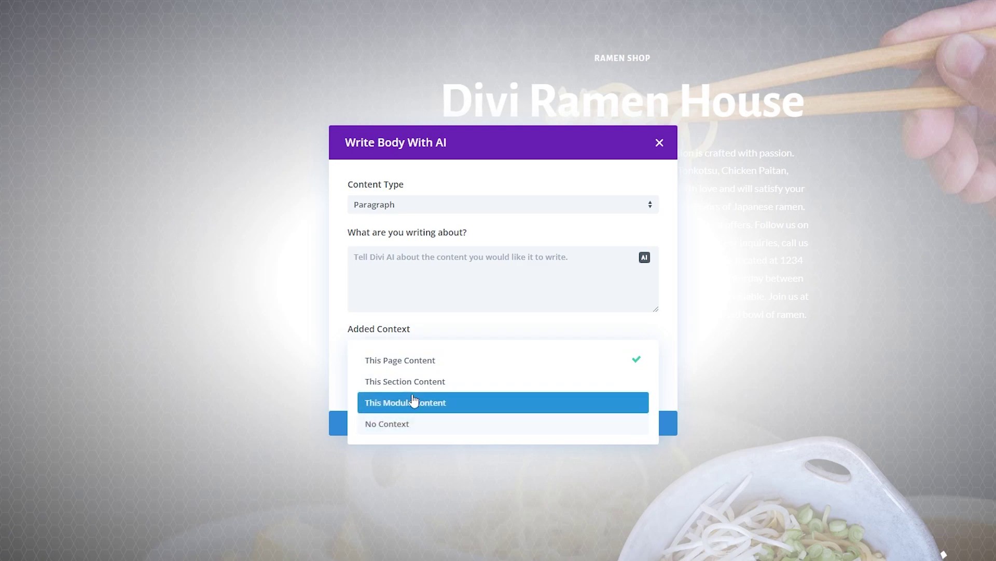
left_click(413, 330)
Expand Guide Me and leave Creative tone, Exactly length and the default language.
left_click(381, 386)
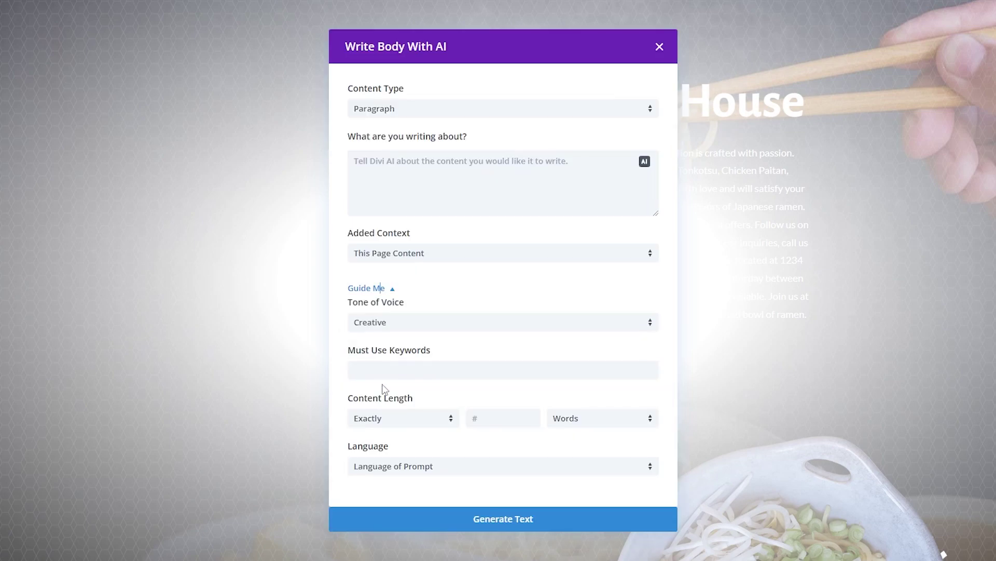
left_click(382, 326)
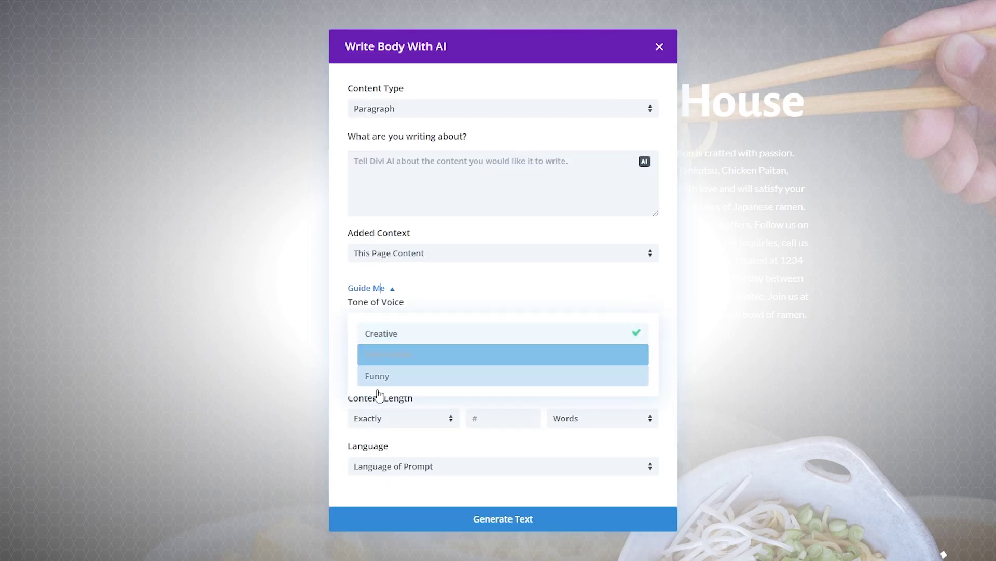
left_click(343, 369)
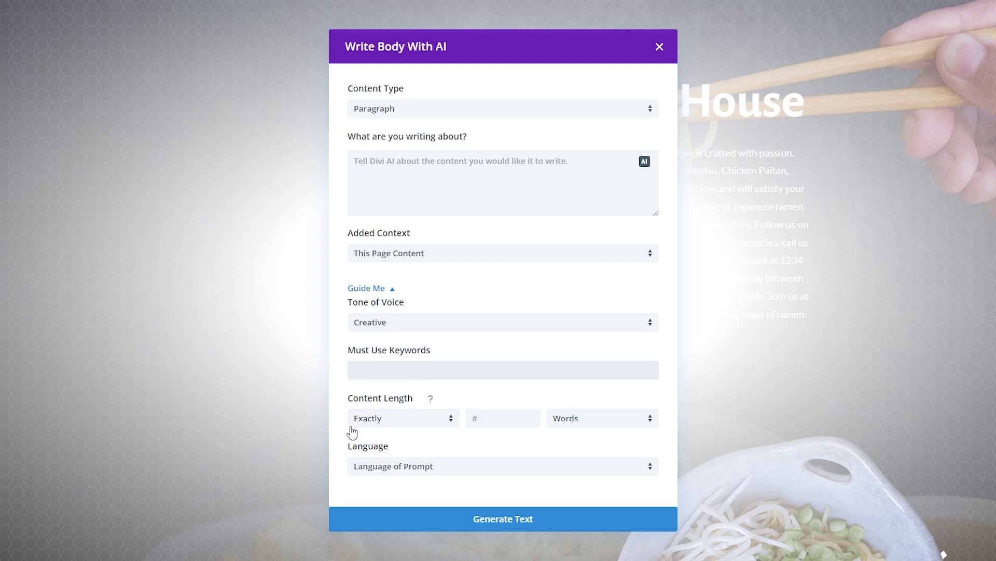
left_click(423, 422)
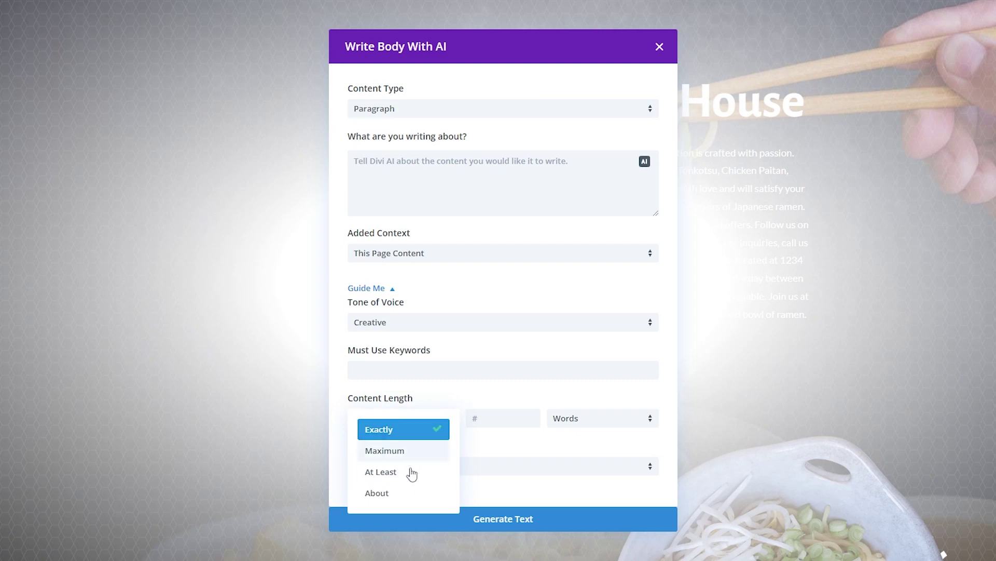
left_click(478, 434)
left_click(478, 465)
key("Escape")
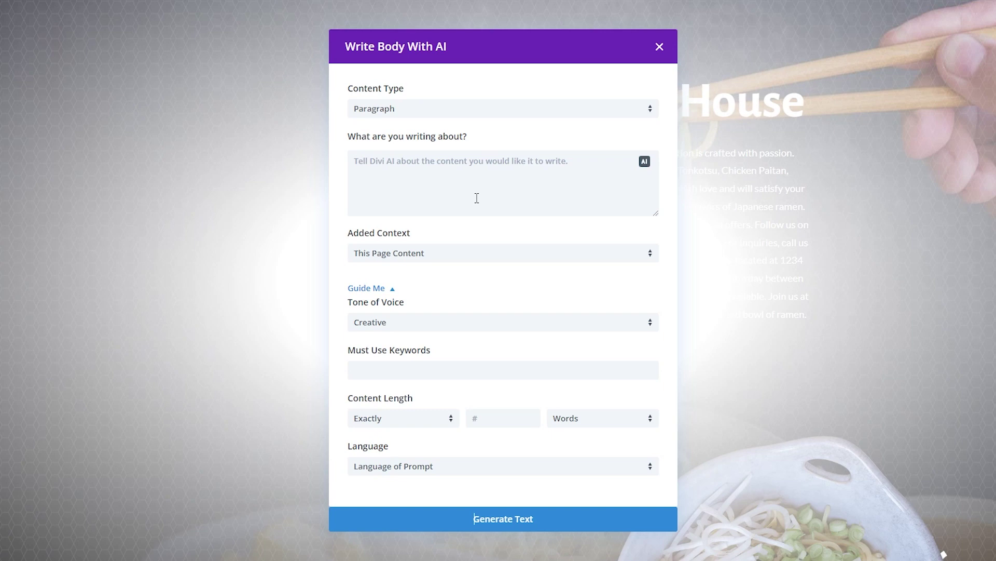
Replace the hero paragraph with an AI-shortened version of the welcome text.
left_click(659, 47)
left_click(166, 231)
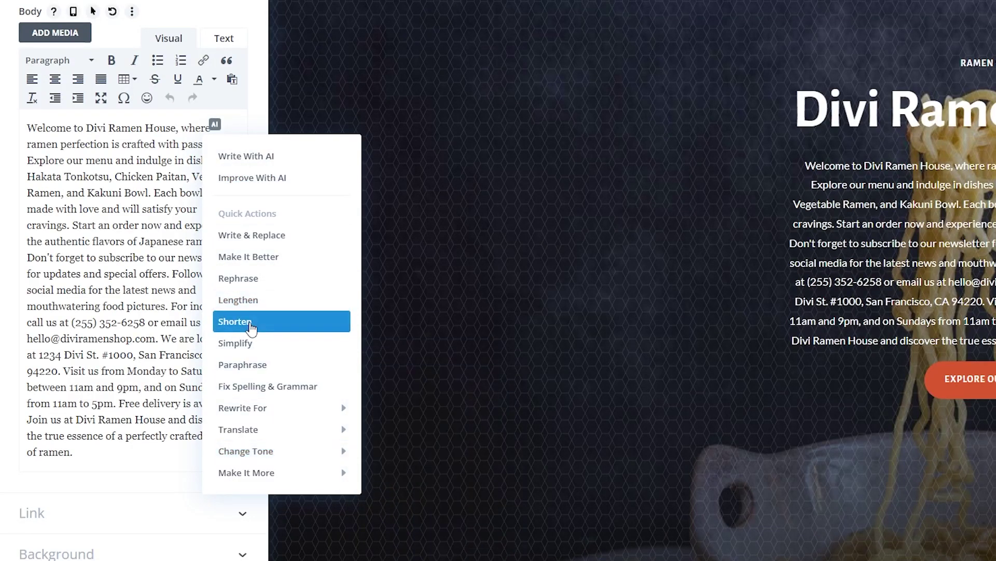
left_click(251, 326)
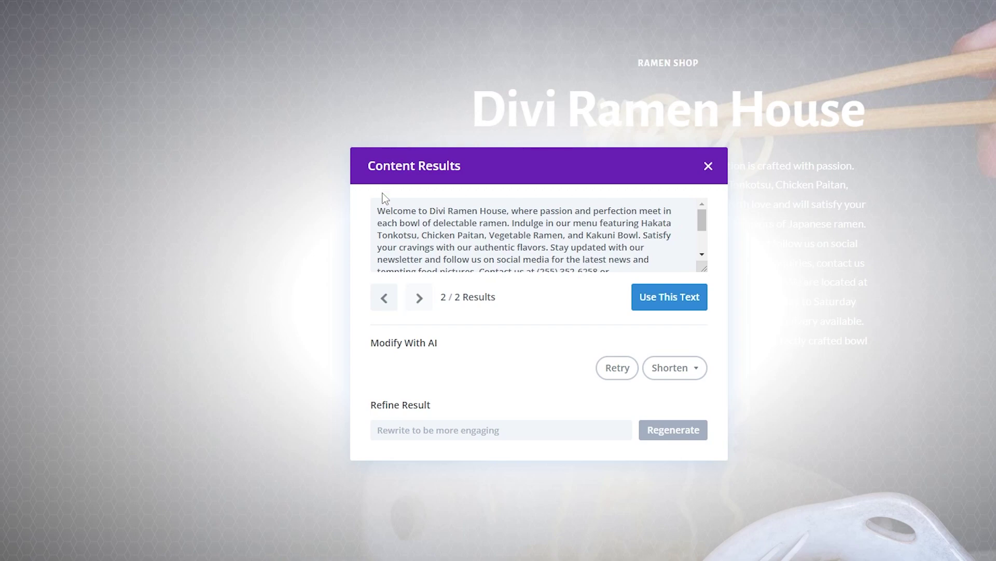
left_click(695, 300)
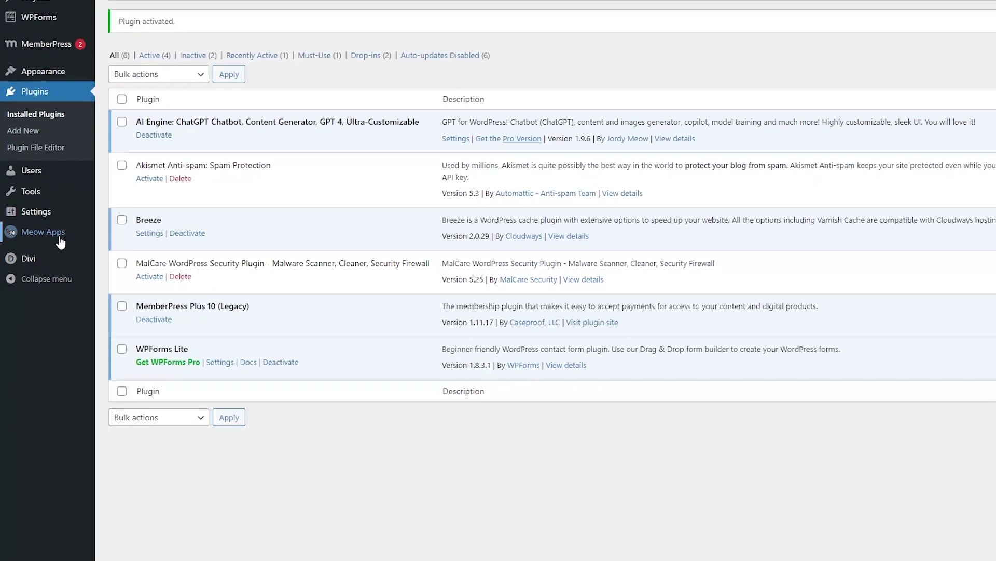
Paste an OpenAI API key into AI Engine's Settings API Key field.
mouse_move(60, 241)
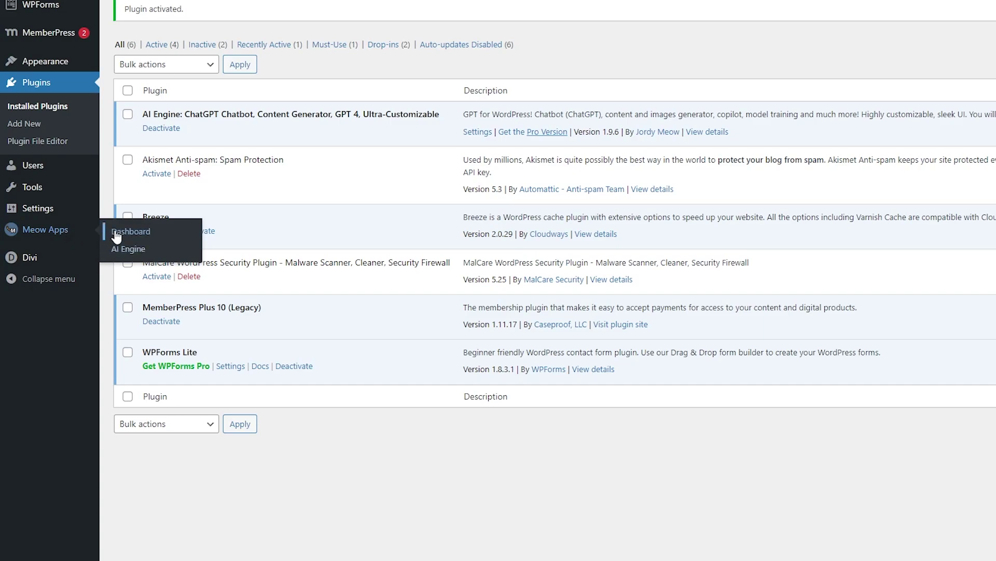
left_click(128, 248)
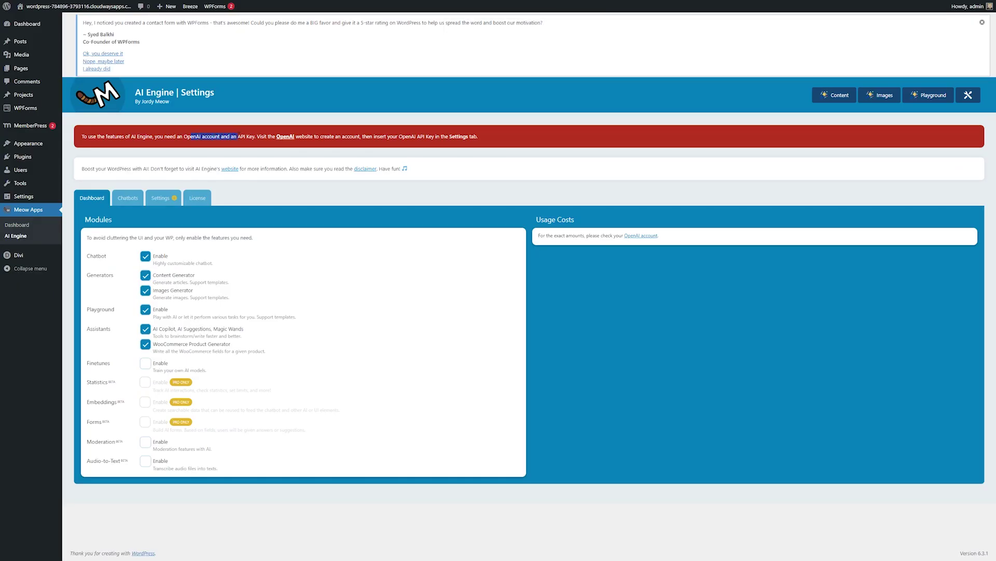
left_click(286, 137)
left_click(167, 202)
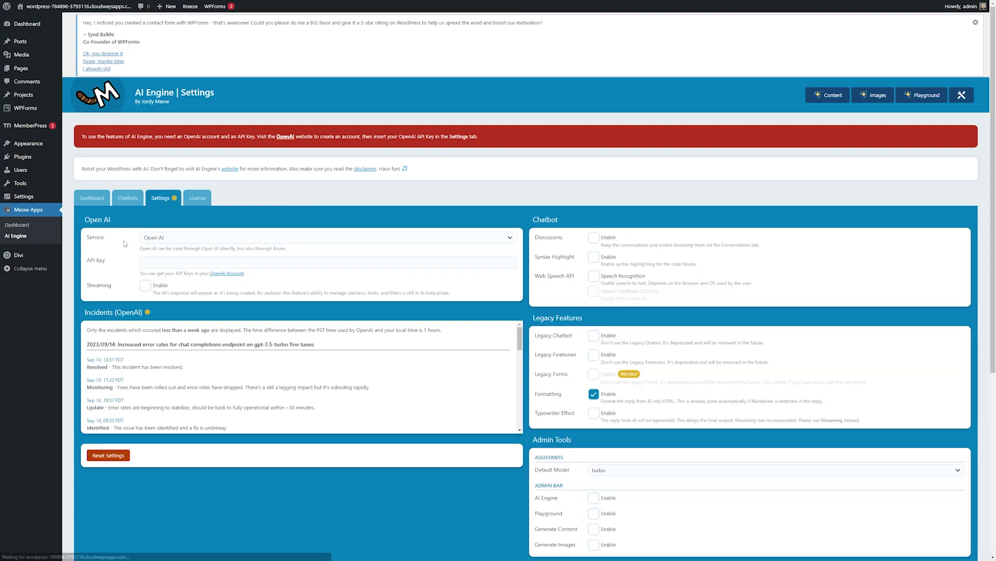
left_click(154, 262)
key("ctrl+v")
left_click(601, 161)
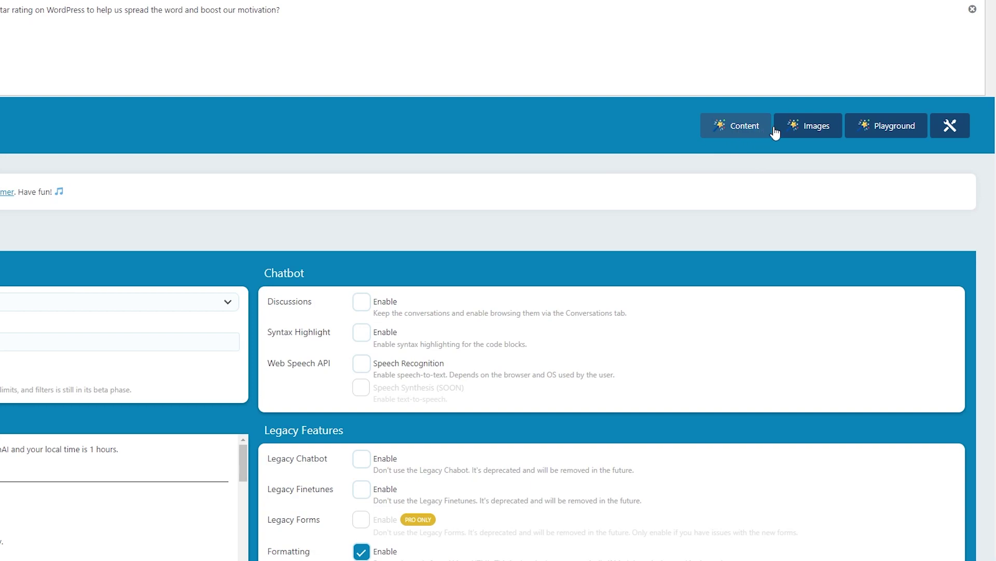
Open the AI Engine Content Generator and review its Topic, Title, Sections, Content and Excerpt fields.
left_click(728, 134)
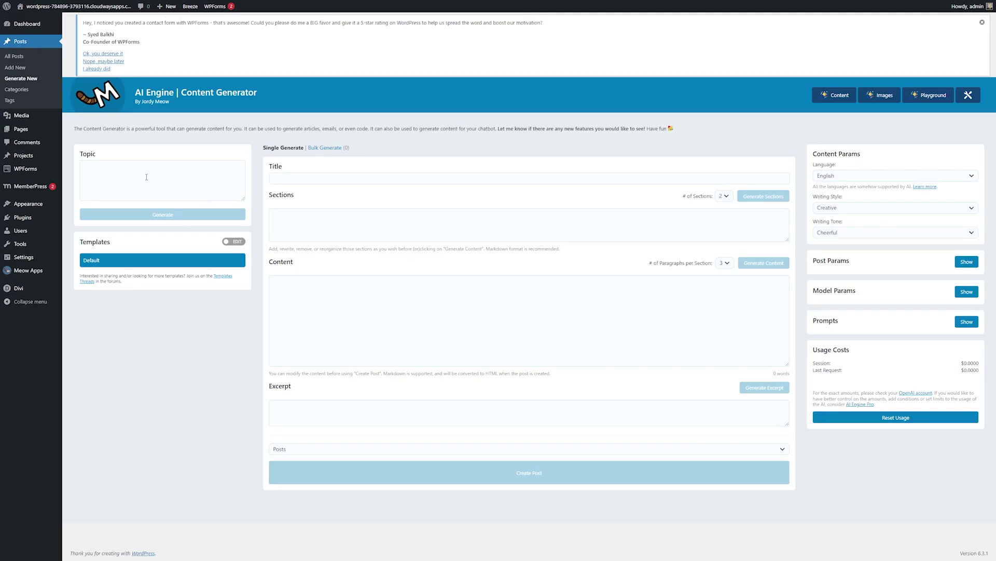
left_click(146, 177)
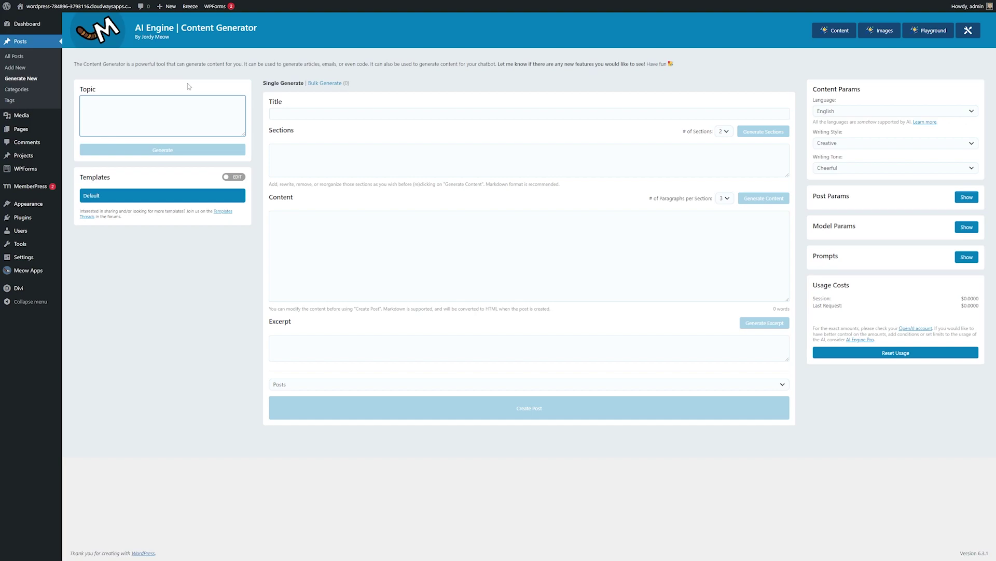
left_click(169, 195)
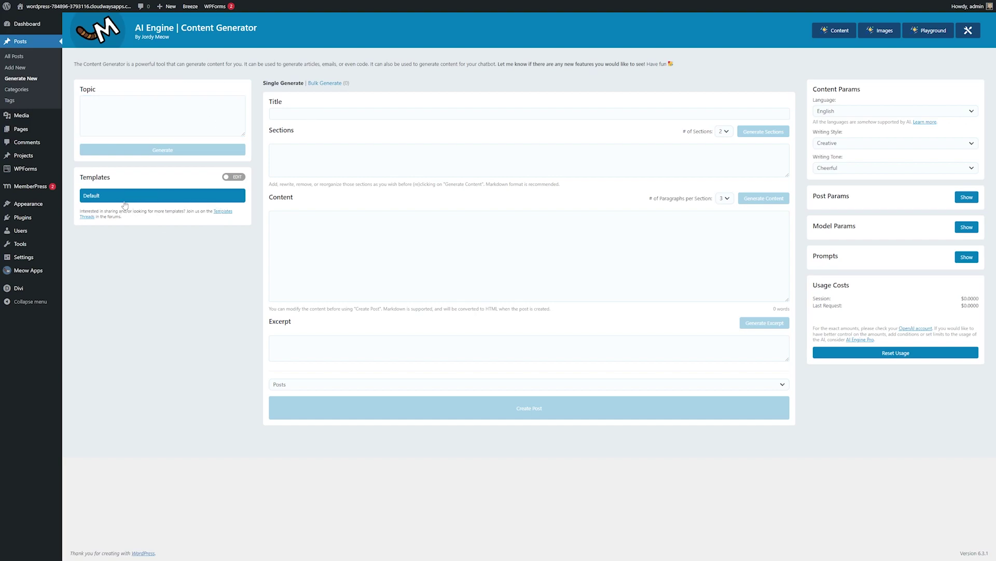
left_click(294, 111)
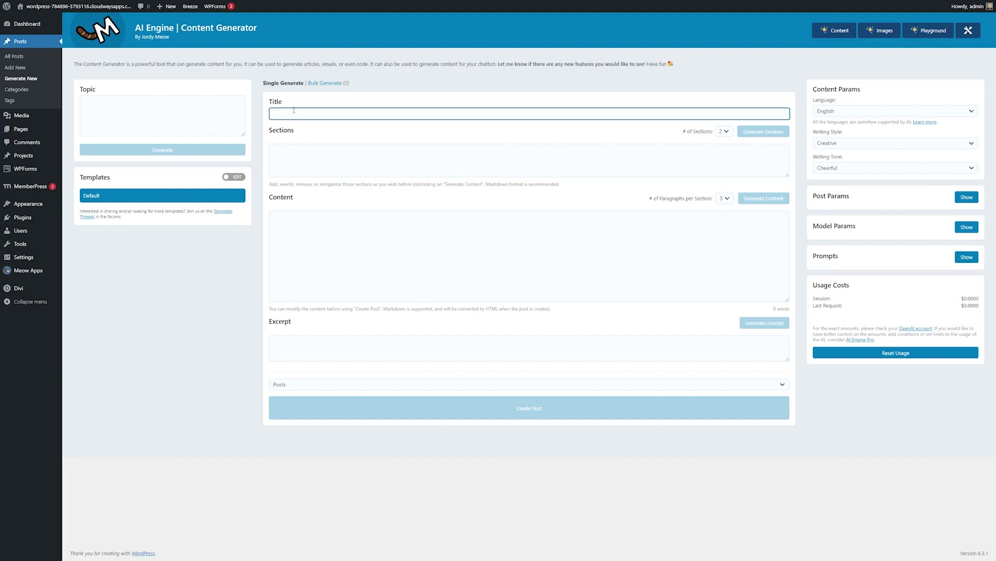
left_click(289, 152)
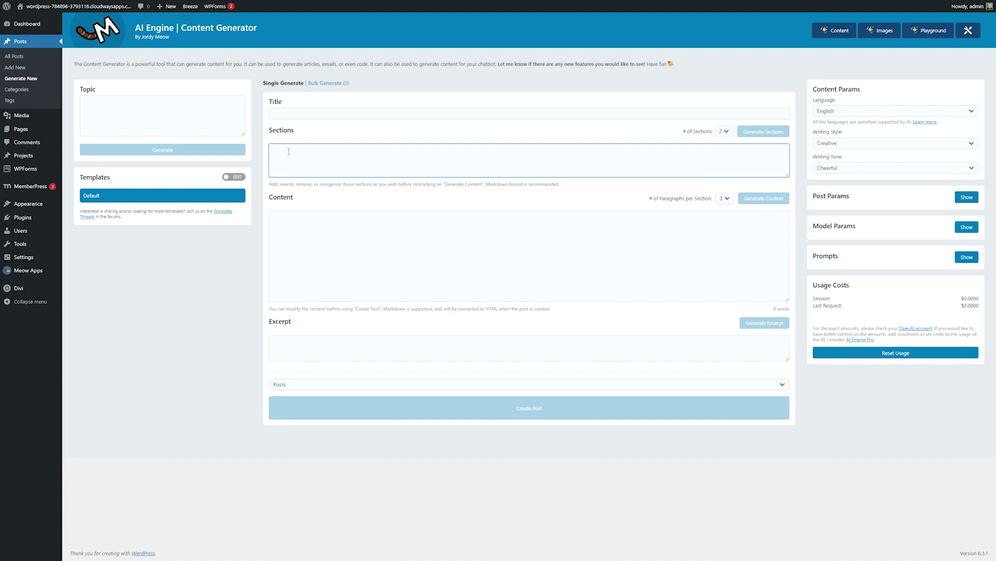
left_click(315, 248)
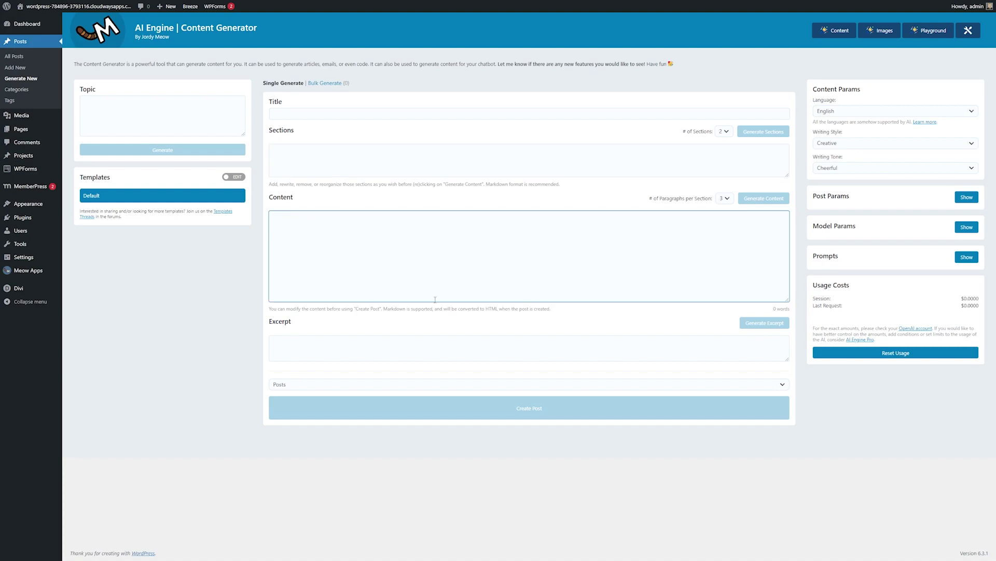
left_click(362, 338)
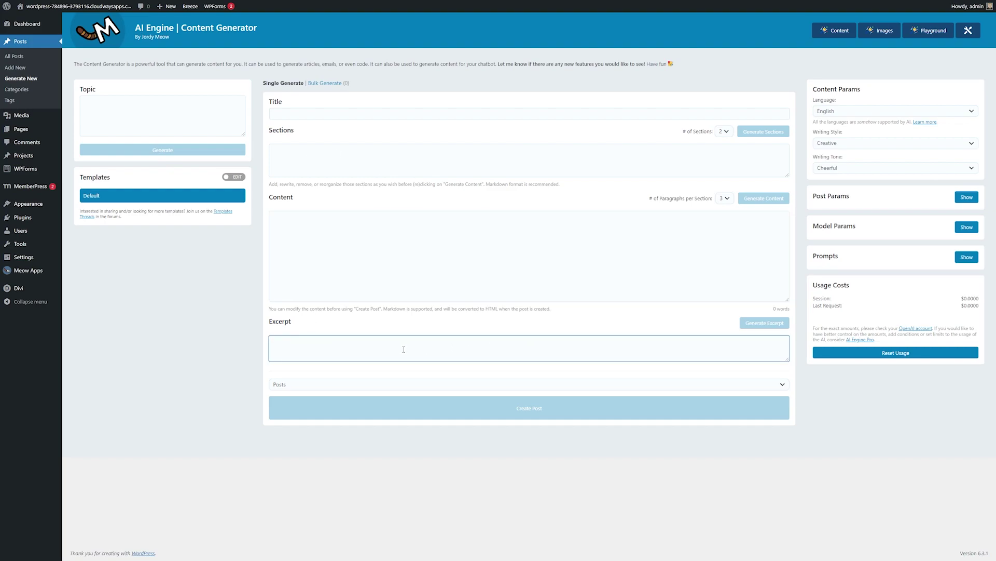
Check the dropdowns, keeping Posts, English language, Creative style and Cheerful tone.
left_click(333, 393)
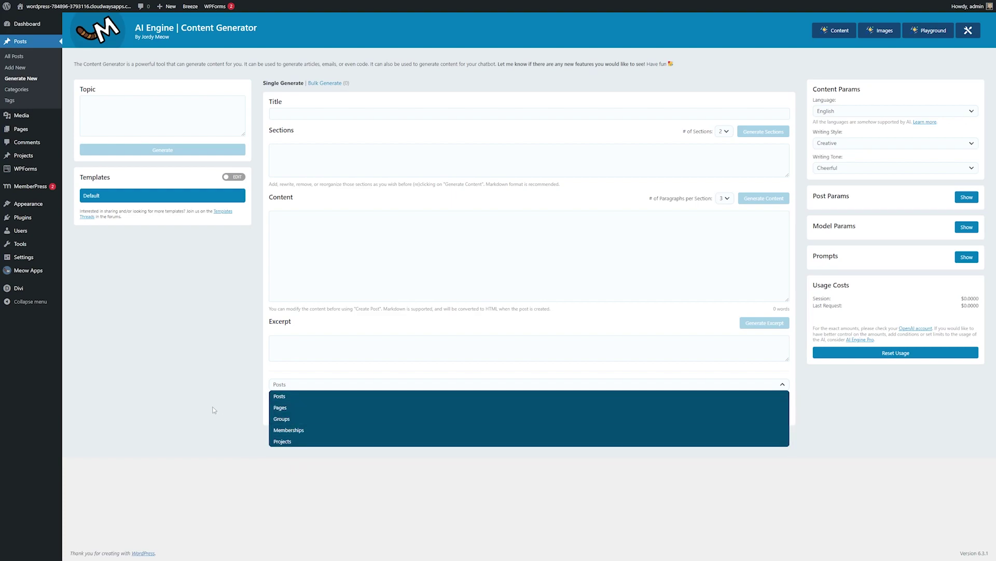
left_click(243, 397)
left_click(314, 390)
left_click(246, 384)
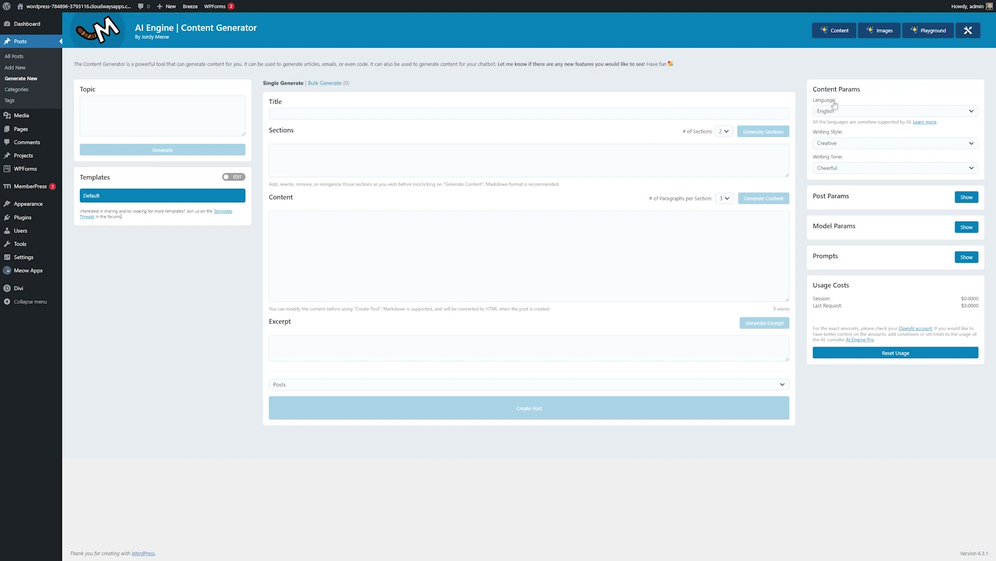
left_click(835, 115)
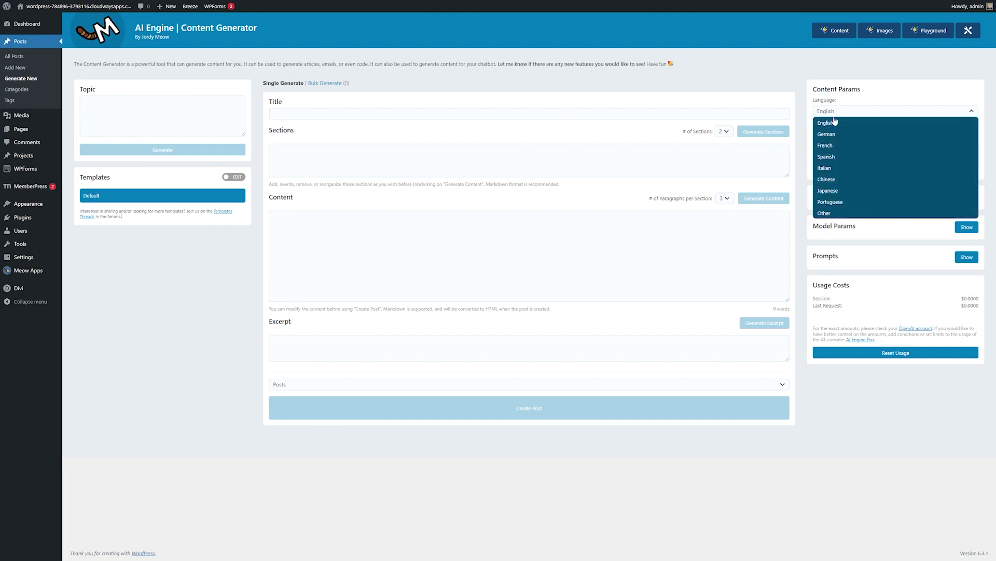
left_click(805, 122)
left_click(830, 142)
left_click(811, 141)
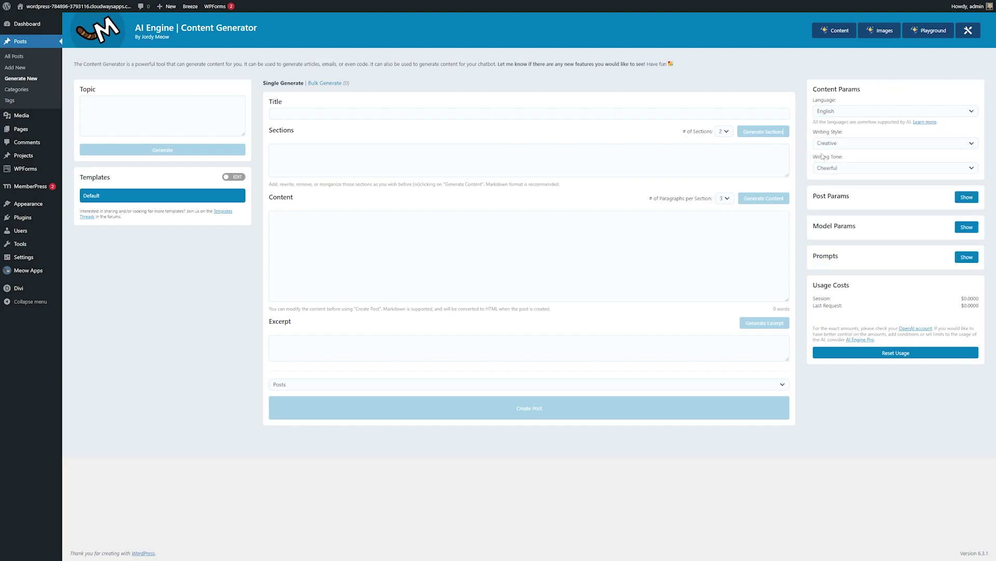
left_click(826, 165)
left_click(810, 163)
Generate an article from the pasted topic 'Japanese cooking'.
left_click(104, 104)
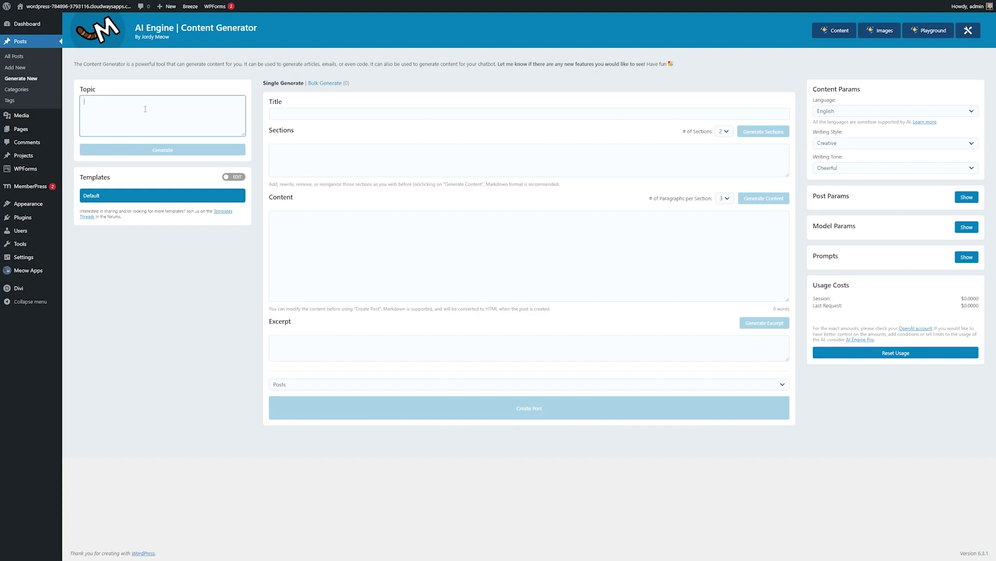
type("Japanese cooking")
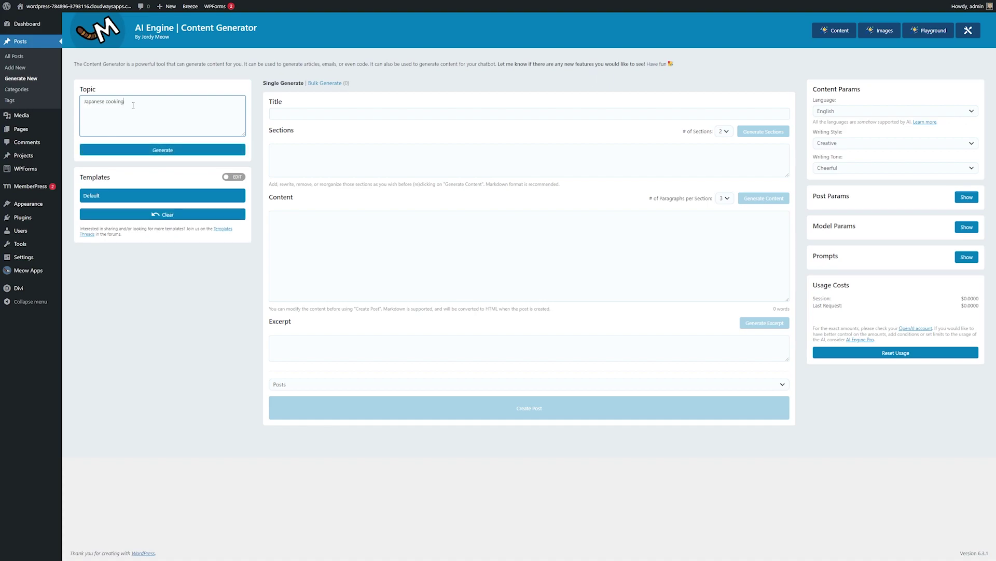
left_click(138, 151)
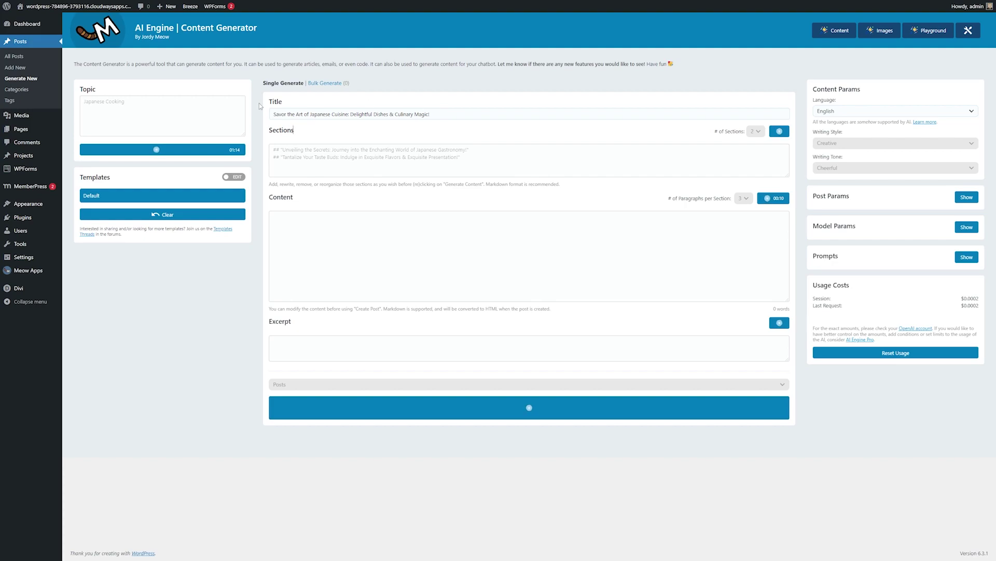
Review the two generated sections, article content, excerpt and usage cost figures.
left_click_drag(460, 158, 274, 148)
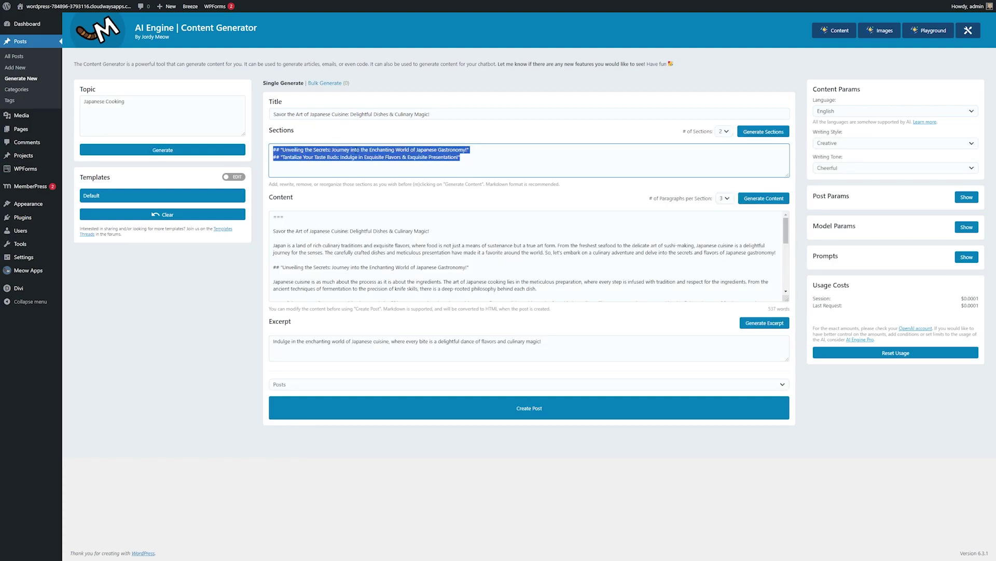
left_click(726, 132)
left_click(666, 133)
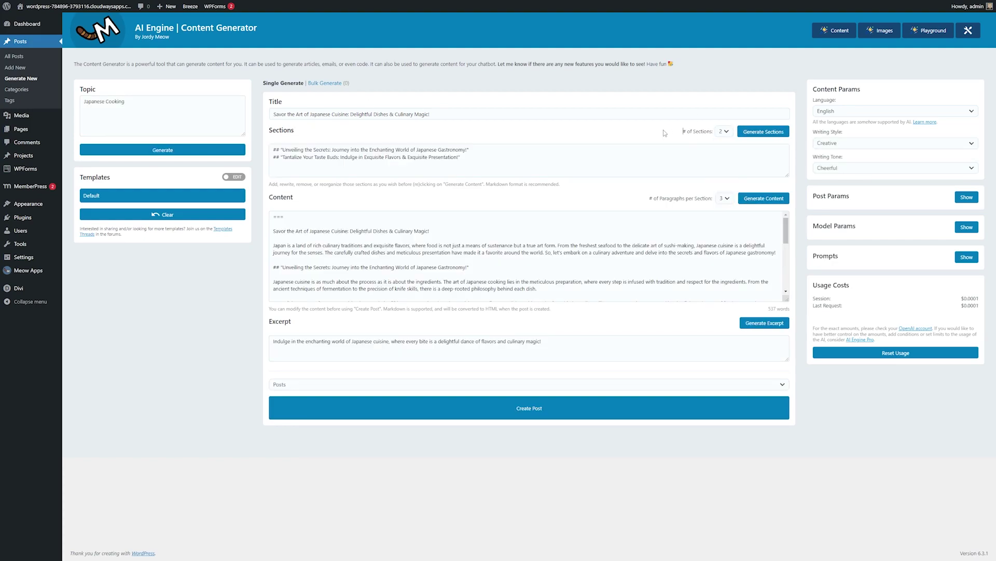
left_click(306, 215)
scroll(391, 254, "down", 1)
scroll(390, 255, "up", 1)
triple_click(289, 343)
left_click(289, 344)
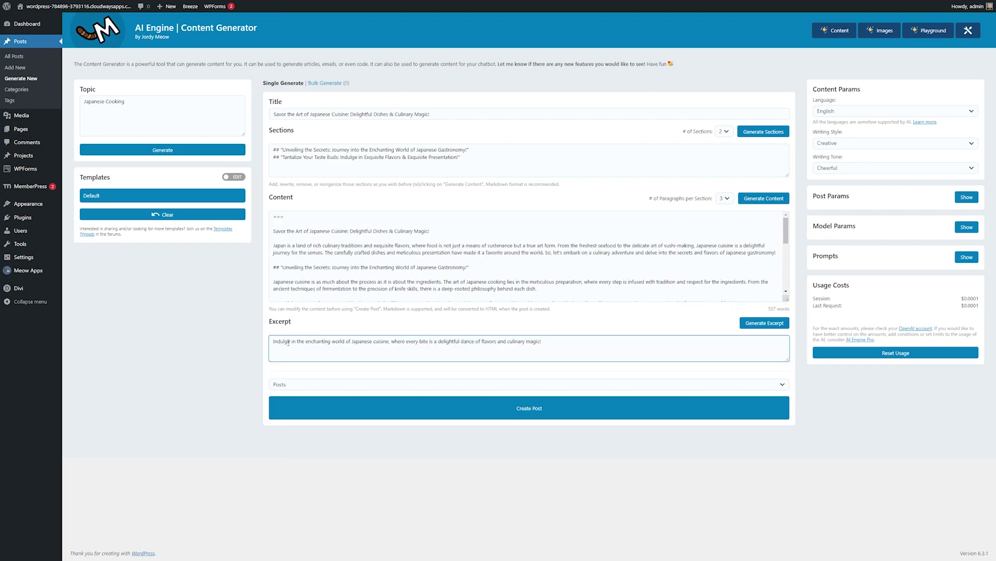
left_click(564, 336)
left_click_drag(952, 305, 814, 298)
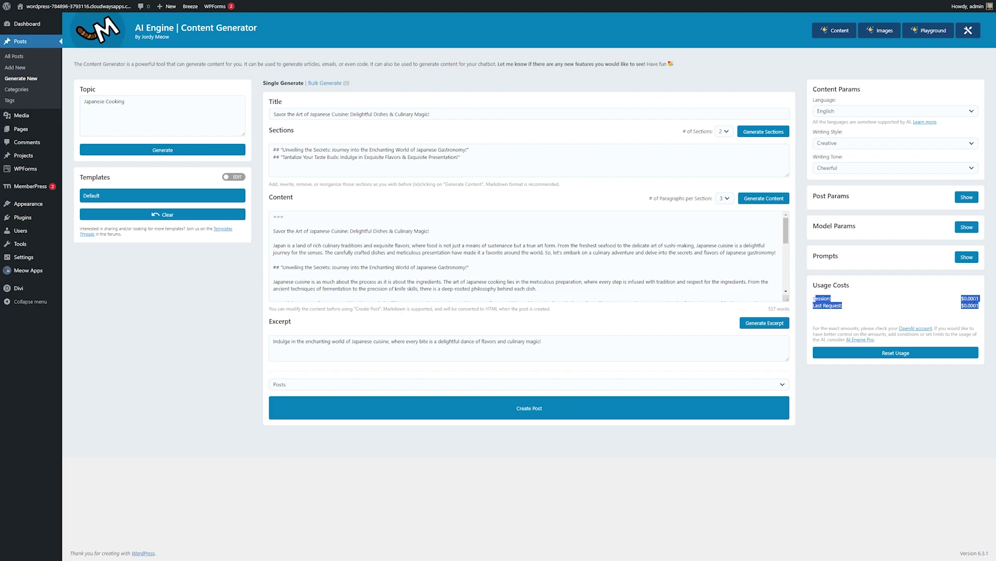
Create a draft post from the generated Japanese cuisine article and look it over in the editor.
left_click(549, 409)
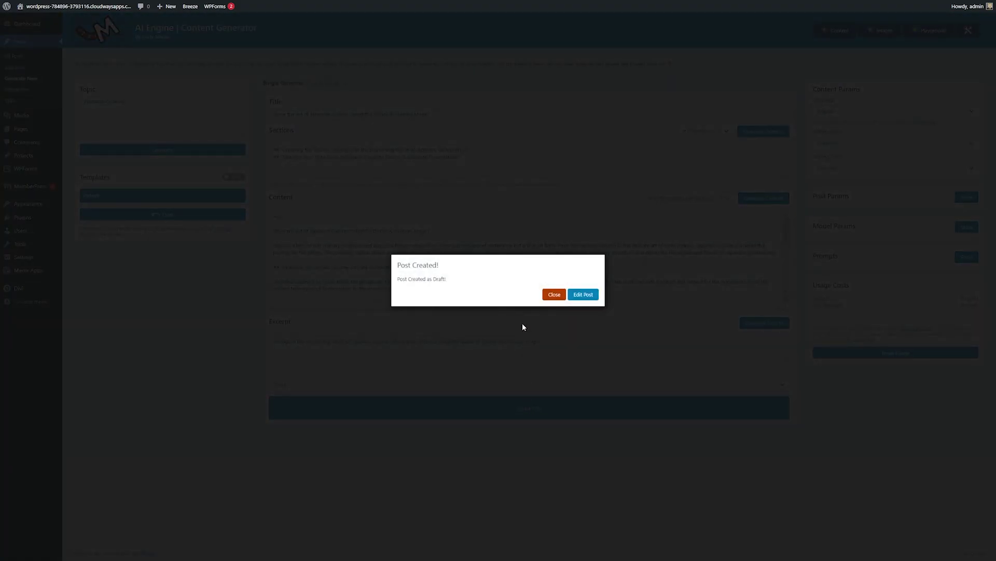
left_click_drag(425, 276, 397, 262)
left_click(467, 290)
left_click(583, 294)
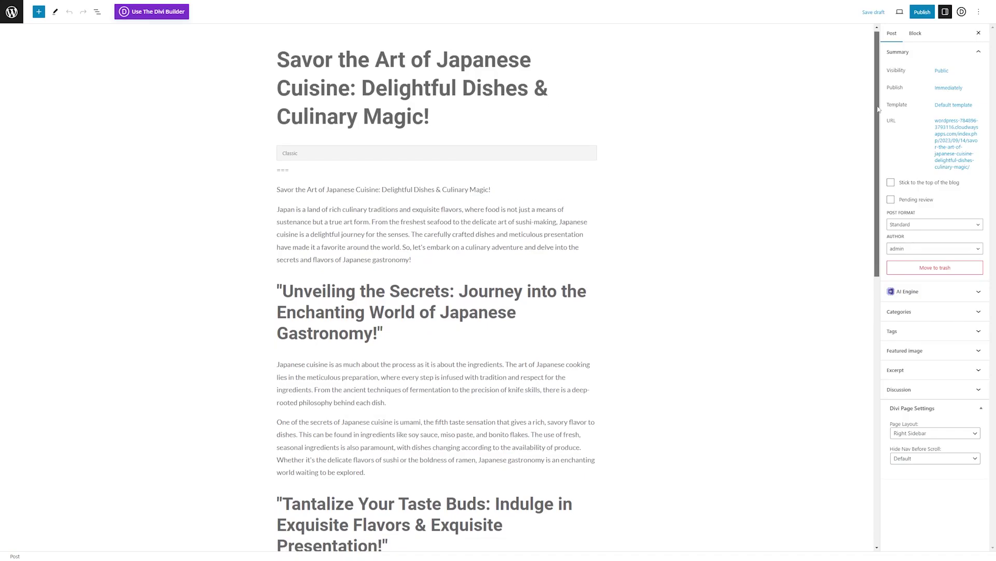
scroll(442, 307, "down", 3)
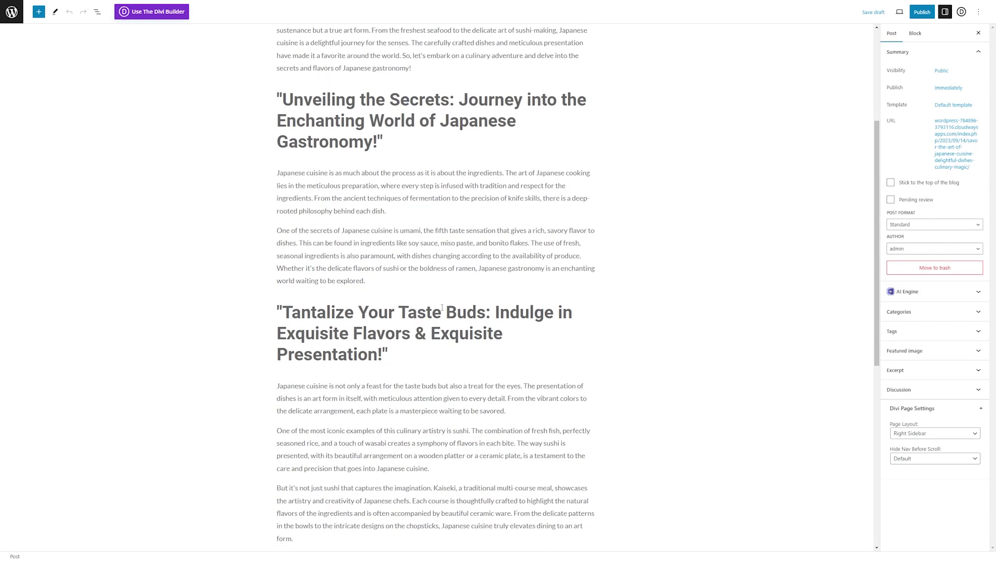
scroll(442, 308, "up", 5)
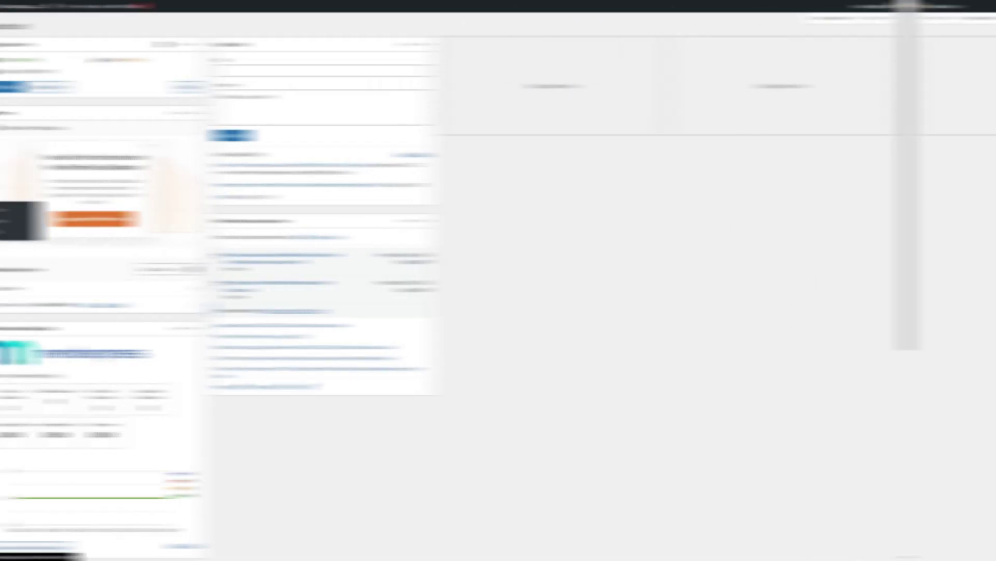
mouse_move(48, 216)
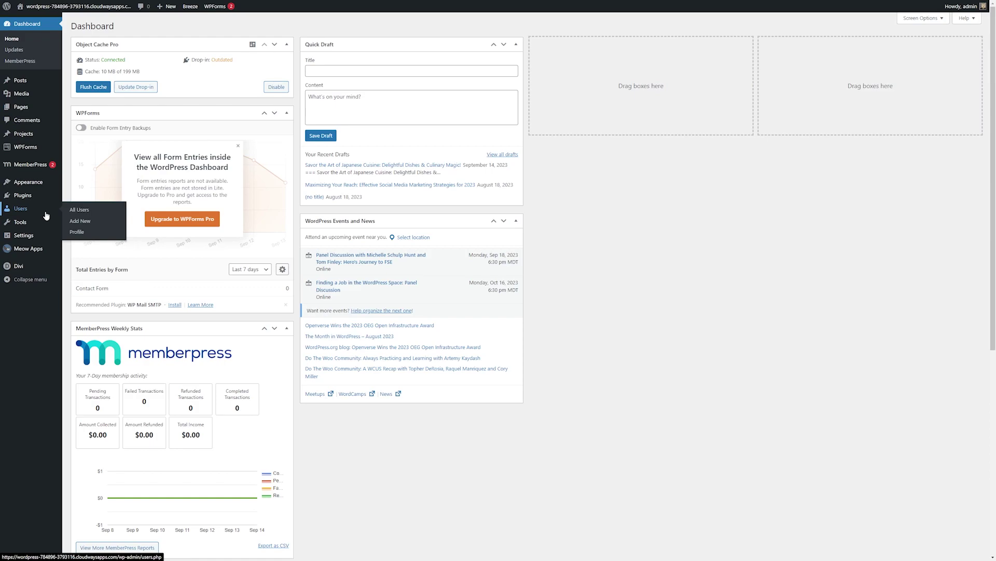
Open AI Engine's Chatbots settings and expand the default chatbot's AI Settings to reveal model options.
mouse_move(23, 252)
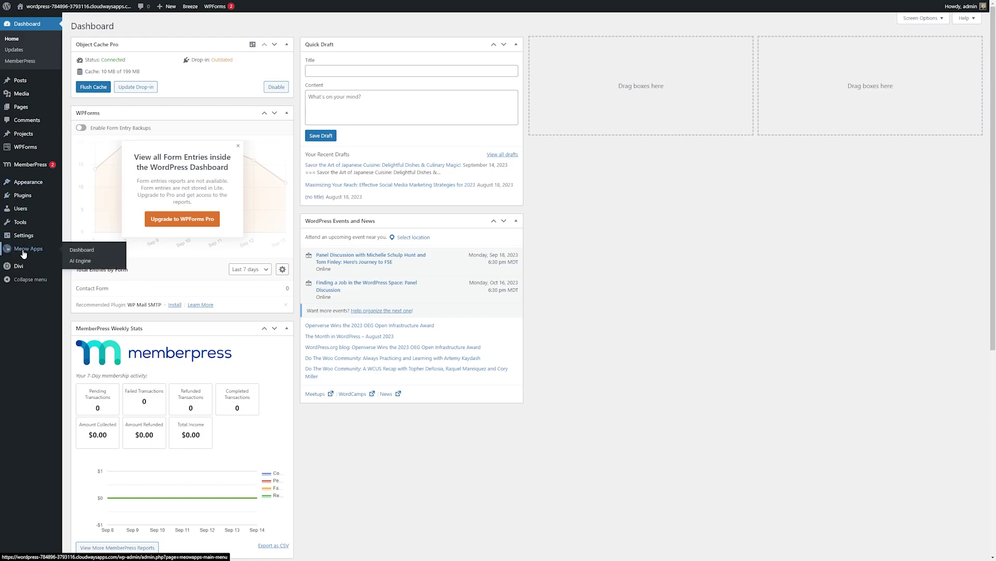
left_click(81, 260)
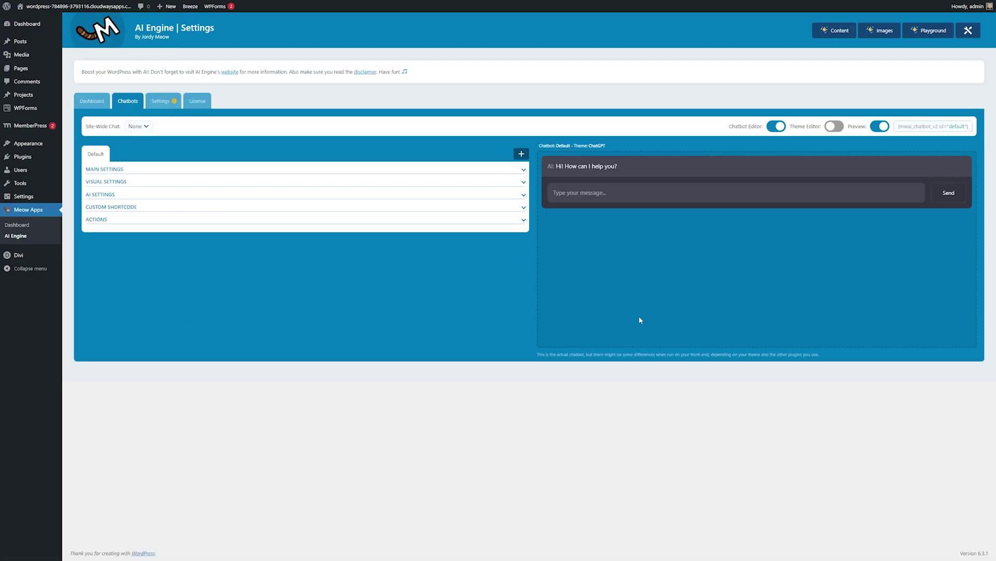
left_click(117, 193)
left_click(115, 195)
left_click(110, 196)
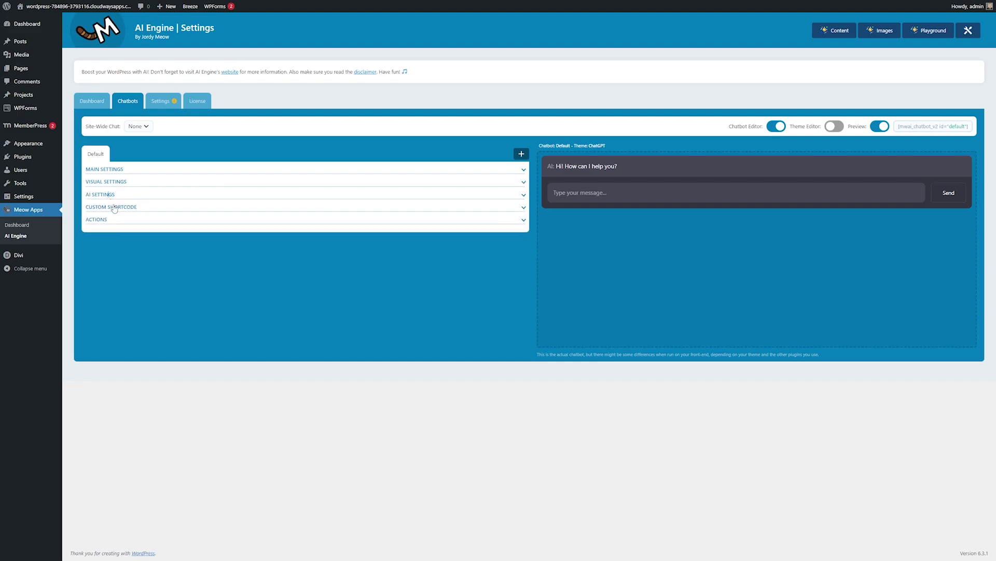